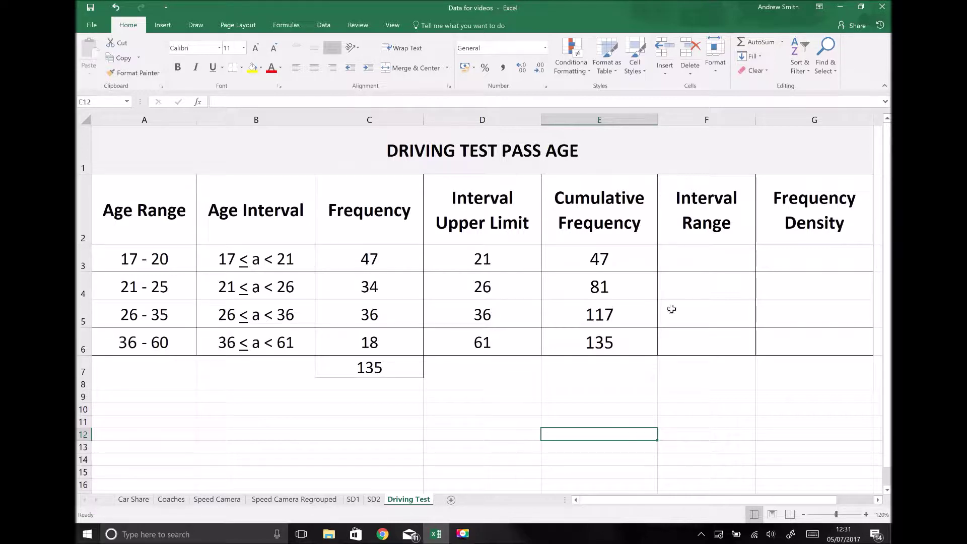
- Check the first two age intervals in B3 and B4, then select cell F3
{"action": "left_click", "coordinate": [697, 258]}
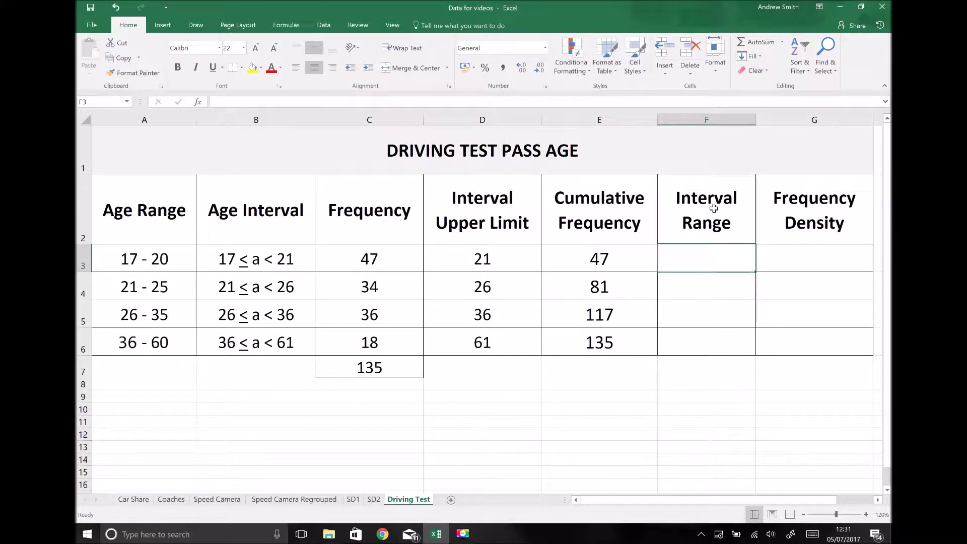
{"action": "left_click", "coordinate": [265, 262]}
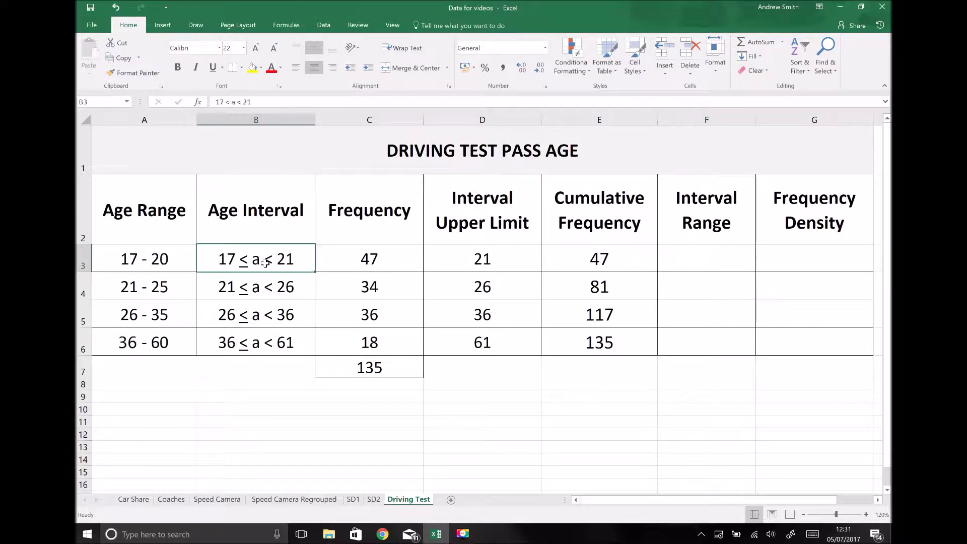
{"action": "left_click", "coordinate": [266, 287]}
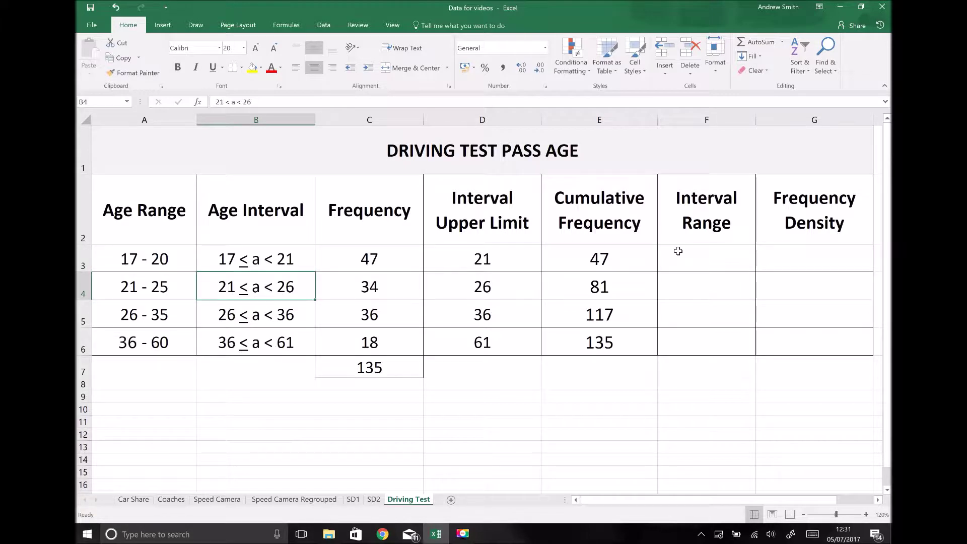
{"action": "left_click", "coordinate": [678, 251]}
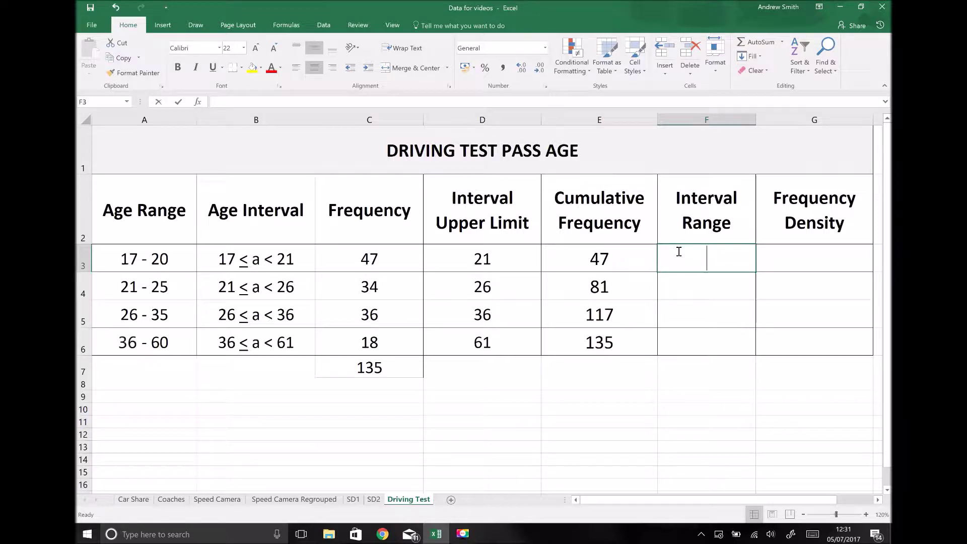
- Enter =(21-17), =(26-21), =(36-26), =(61-36) in F3:F6, giving 4, 5, 10, 25, then select G3
{"action": "type", "text": "=(21"}
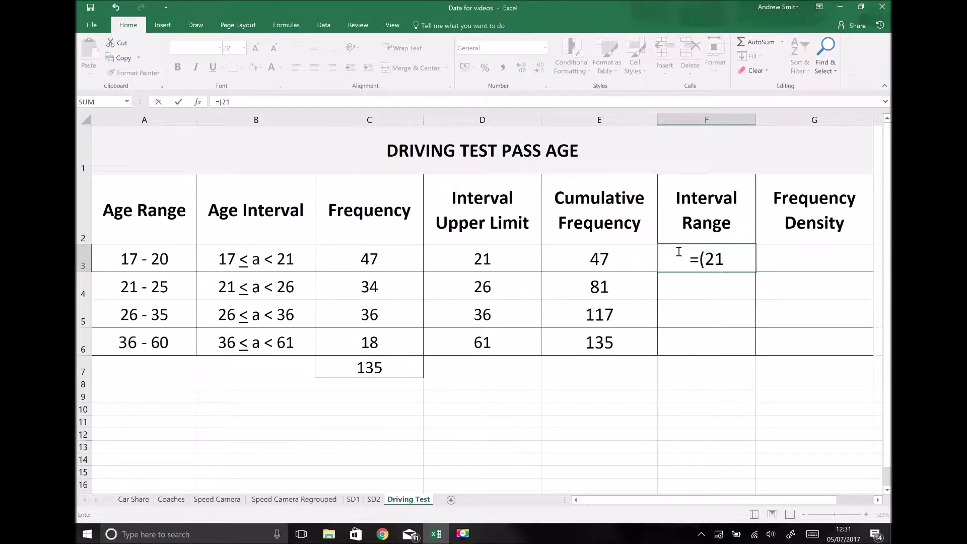
{"action": "type", "text": "-17)"}
{"action": "key", "text": "Return"}
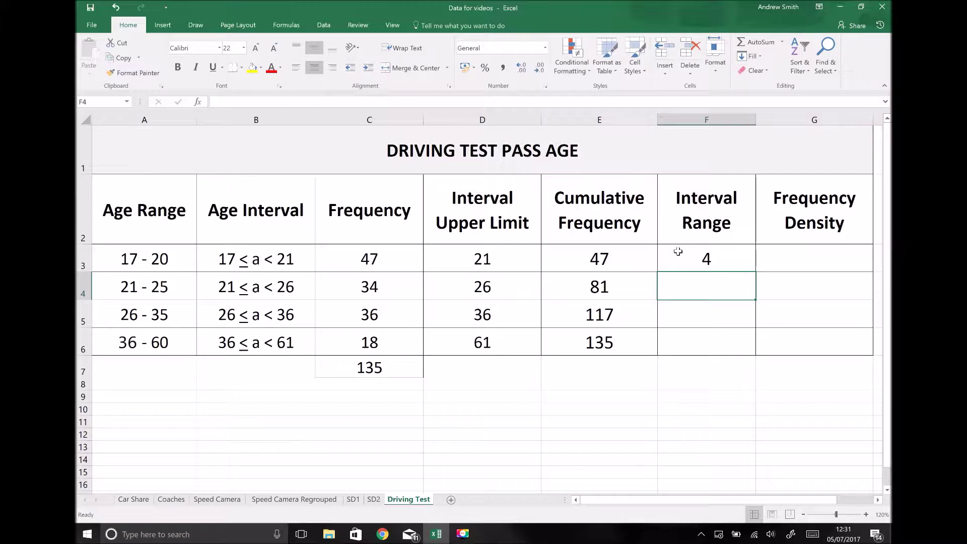
{"action": "type", "text": "=(2"}
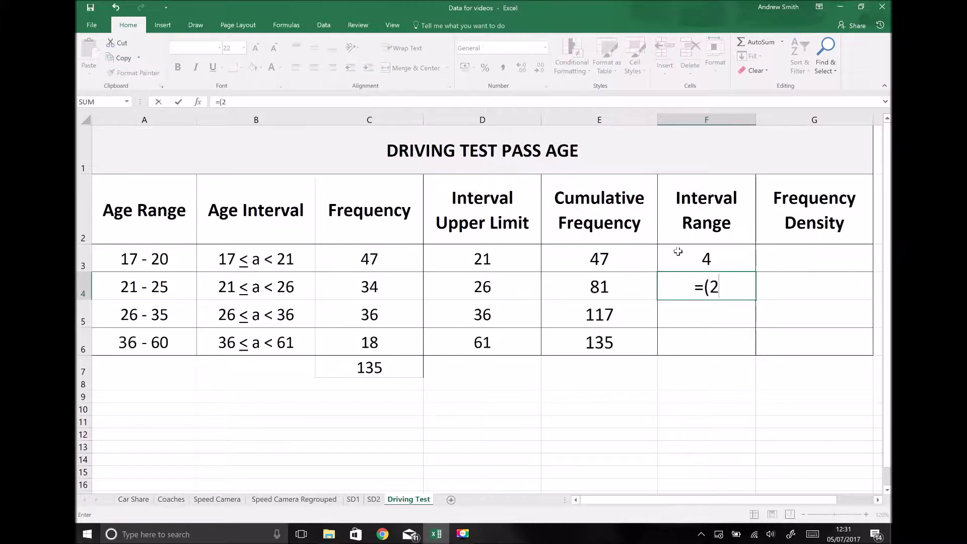
{"action": "type", "text": "6-21)"}
{"action": "key", "text": "Return"}
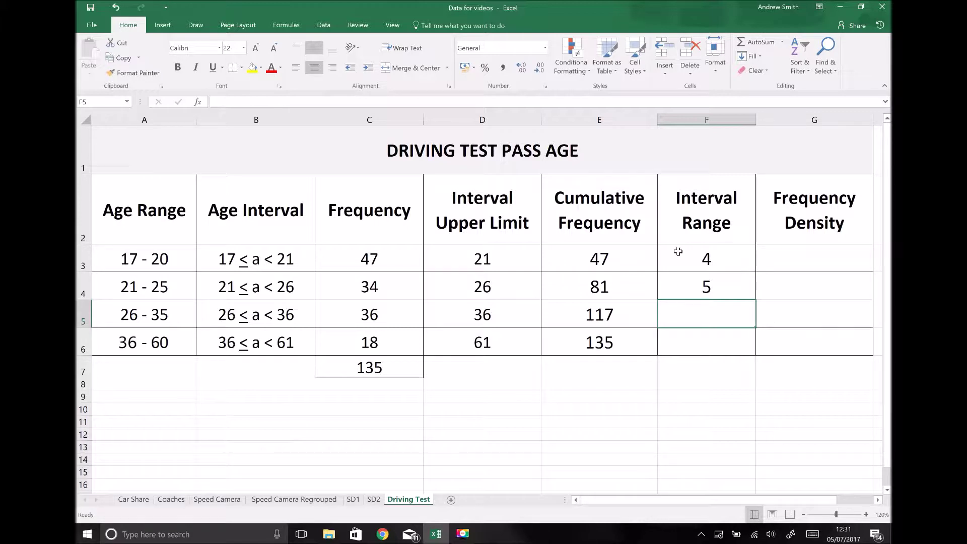
{"action": "type", "text": "=("}
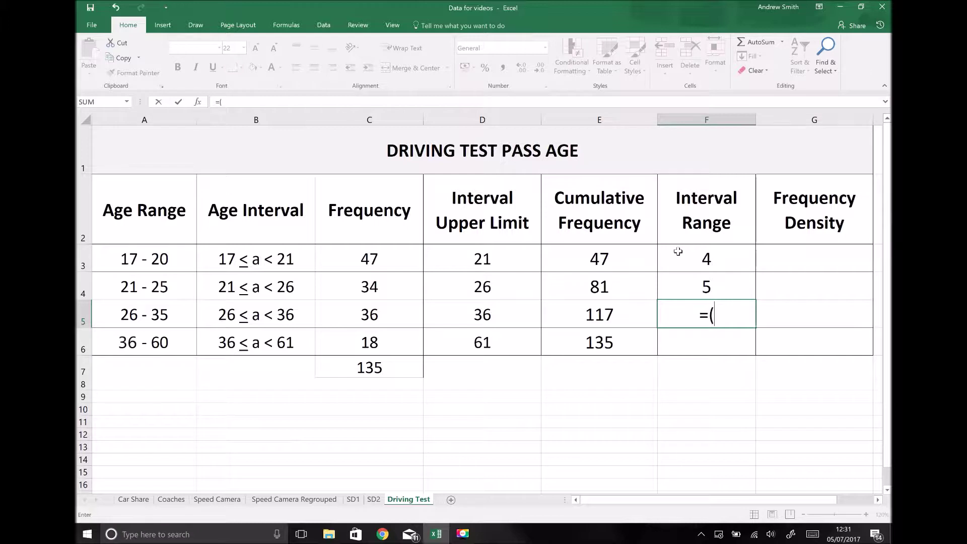
{"action": "type", "text": "36-26)"}
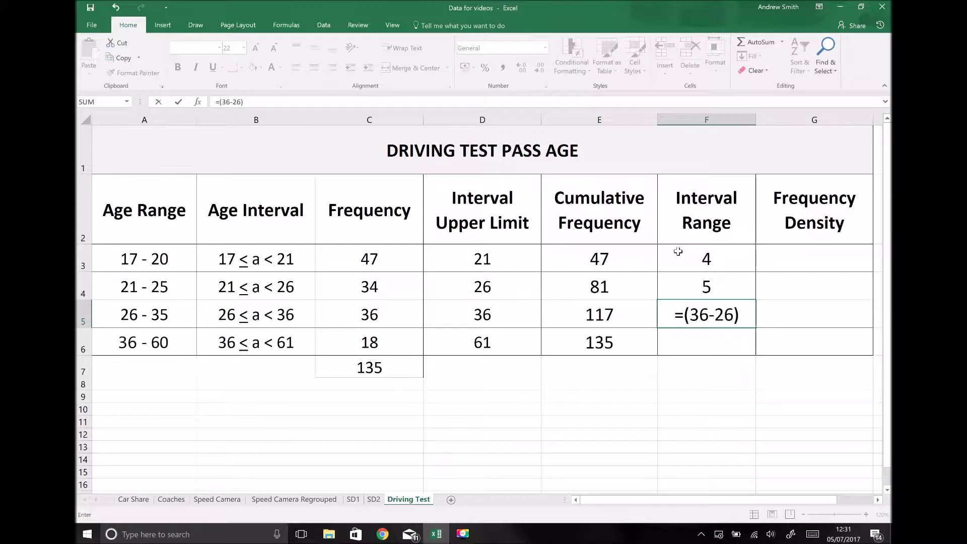
{"action": "key", "text": "Return"}
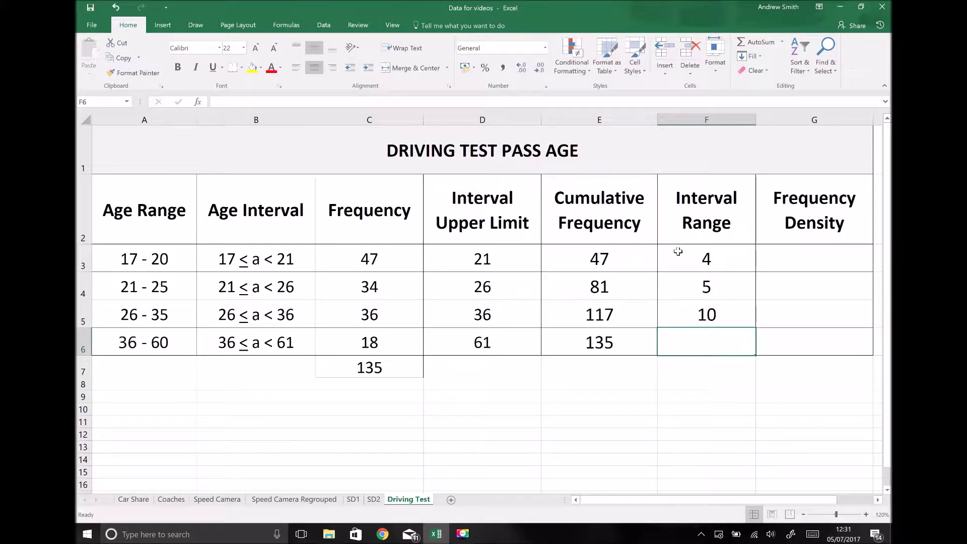
{"action": "type", "text": "=("}
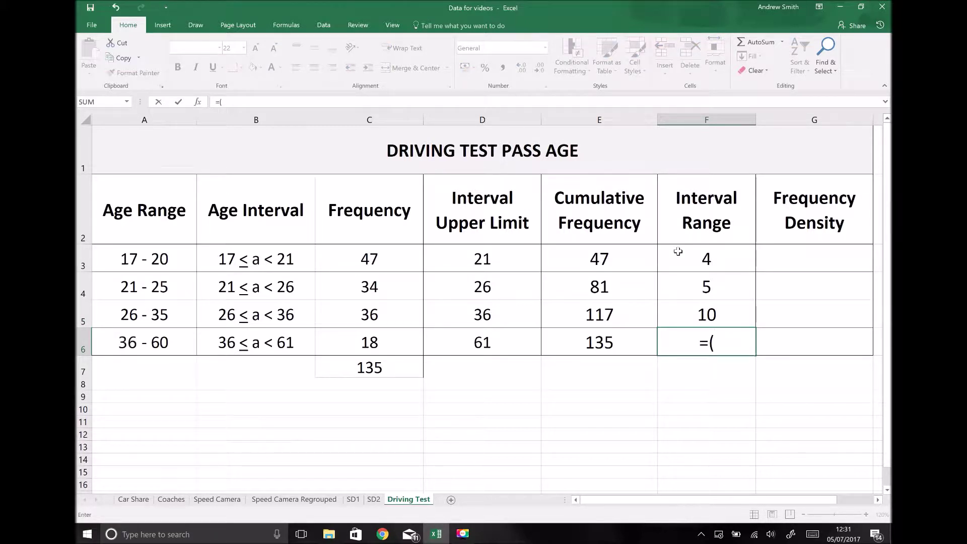
{"action": "type", "text": "61-36)"}
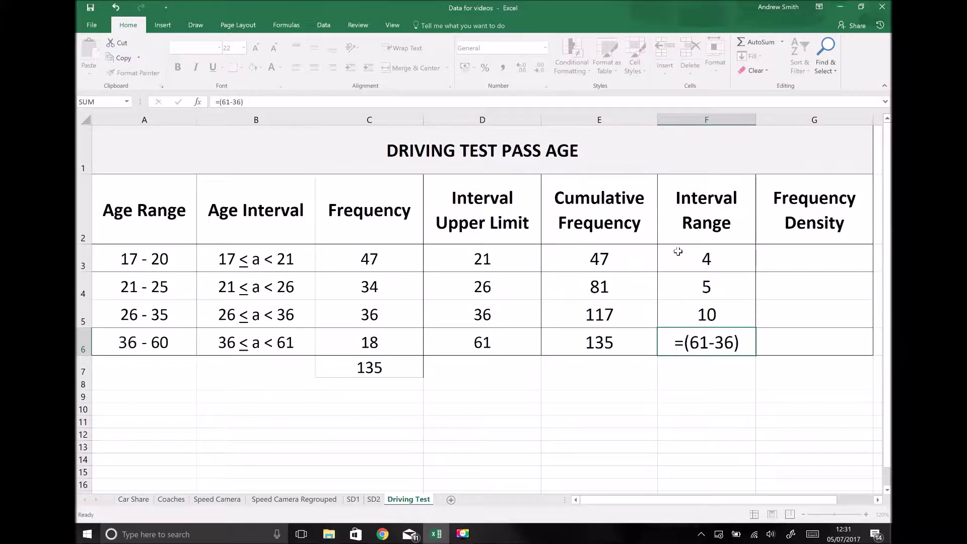
{"action": "key", "text": "Return"}
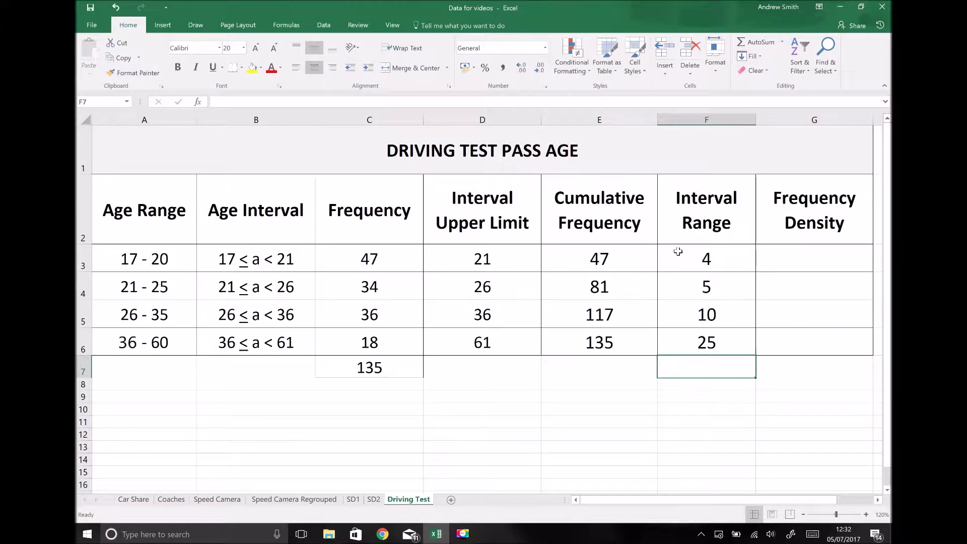
{"action": "left_click", "coordinate": [785, 258]}
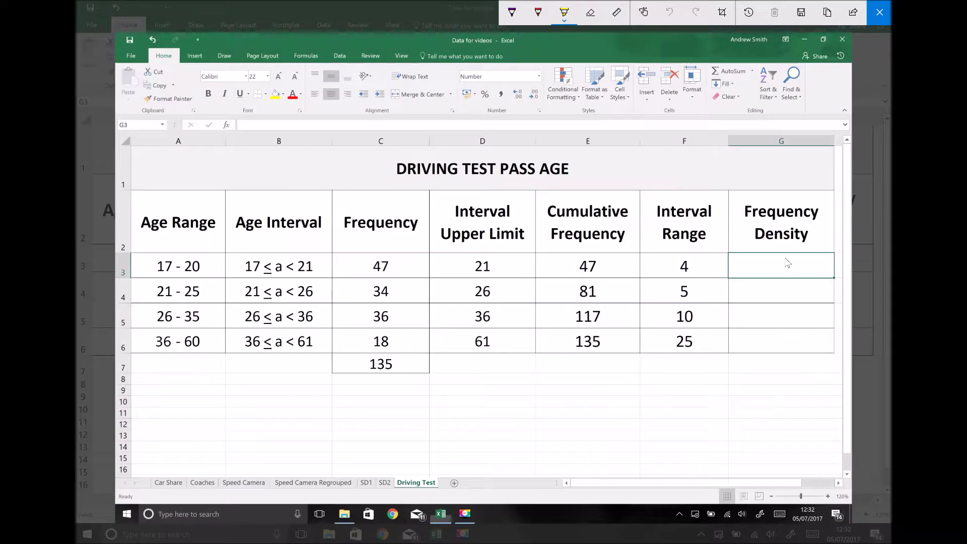
{"action": "left_click", "coordinate": [511, 12]}
- Sketch a width-4 bar box, circle frequency 47, and label the box 47 with height x
{"action": "mouse_move", "coordinate": [662, 267]}
{"action": "left_mouse_down"}
{"action": "mouse_move", "coordinate": [635, 299]}
{"action": "mouse_move", "coordinate": [593, 402]}
{"action": "left_mouse_up"}
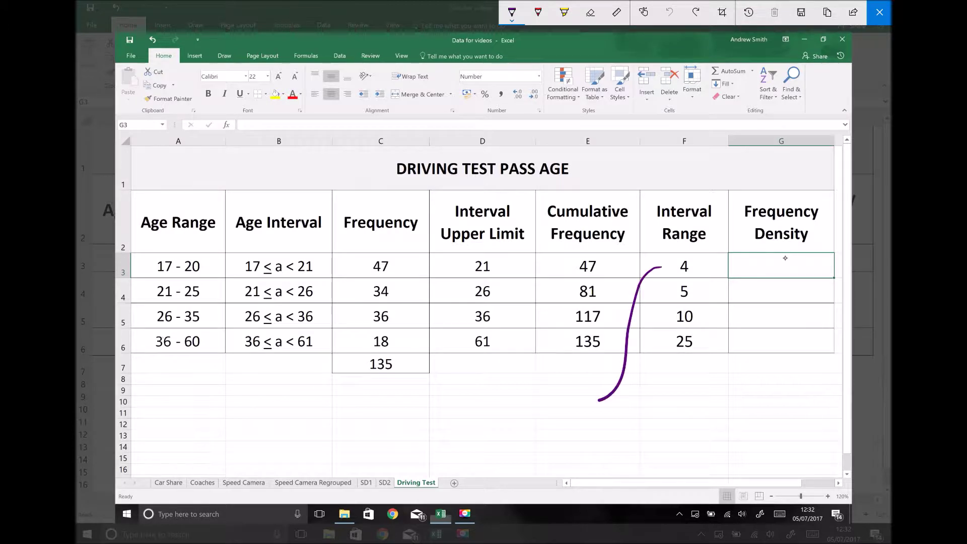
{"action": "mouse_move", "coordinate": [574, 441]}
{"action": "left_mouse_down"}
{"action": "mouse_move", "coordinate": [484, 445]}
{"action": "mouse_move", "coordinate": [535, 462]}
{"action": "mouse_move", "coordinate": [526, 467]}
{"action": "left_mouse_up"}
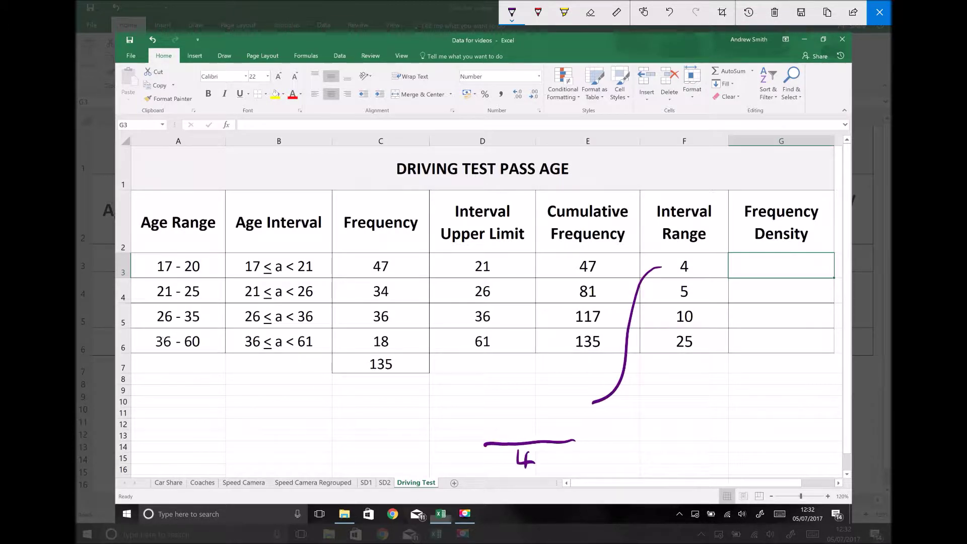
{"action": "mouse_move", "coordinate": [574, 440]}
{"action": "left_mouse_down"}
{"action": "mouse_move", "coordinate": [575, 369]}
{"action": "mouse_move", "coordinate": [497, 366]}
{"action": "mouse_move", "coordinate": [485, 444]}
{"action": "left_mouse_up"}
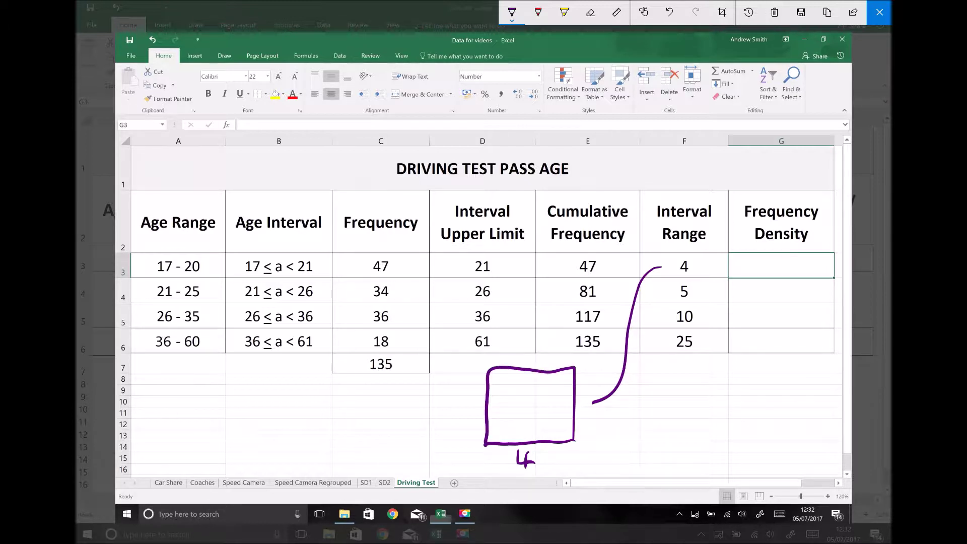
{"action": "mouse_move", "coordinate": [395, 260]}
{"action": "left_mouse_down"}
{"action": "mouse_move", "coordinate": [371, 277]}
{"action": "mouse_move", "coordinate": [394, 263]}
{"action": "left_mouse_up"}
{"action": "mouse_move", "coordinate": [518, 391]}
{"action": "left_mouse_down"}
{"action": "mouse_move", "coordinate": [531, 409]}
{"action": "mouse_move", "coordinate": [520, 416]}
{"action": "left_mouse_up"}
{"action": "mouse_move", "coordinate": [547, 388]}
{"action": "left_mouse_down"}
{"action": "mouse_move", "coordinate": [540, 414]}
{"action": "mouse_move", "coordinate": [547, 387]}
{"action": "left_mouse_up"}
{"action": "left_click_drag", "start_coordinate": [447, 398], "coordinate": [463, 412]}
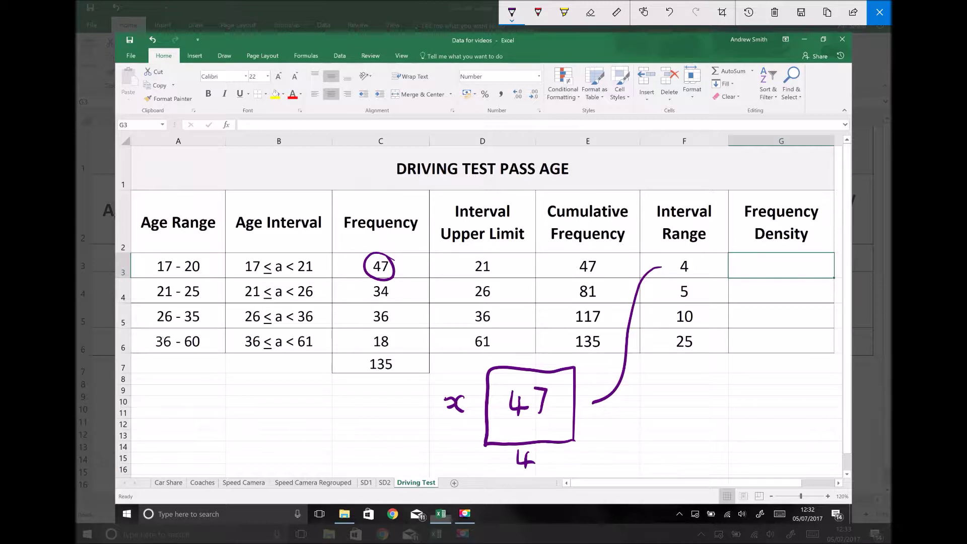
- Write 4x = 47 and rearrange it below as x = 47/4 = 11
{"action": "mouse_move", "coordinate": [268, 394]}
{"action": "left_mouse_down"}
{"action": "mouse_move", "coordinate": [286, 411]}
{"action": "mouse_move", "coordinate": [275, 420]}
{"action": "mouse_move", "coordinate": [363, 400]}
{"action": "mouse_move", "coordinate": [364, 409]}
{"action": "mouse_move", "coordinate": [385, 407]}
{"action": "mouse_move", "coordinate": [379, 416]}
{"action": "mouse_move", "coordinate": [403, 389]}
{"action": "mouse_move", "coordinate": [396, 413]}
{"action": "left_mouse_up"}
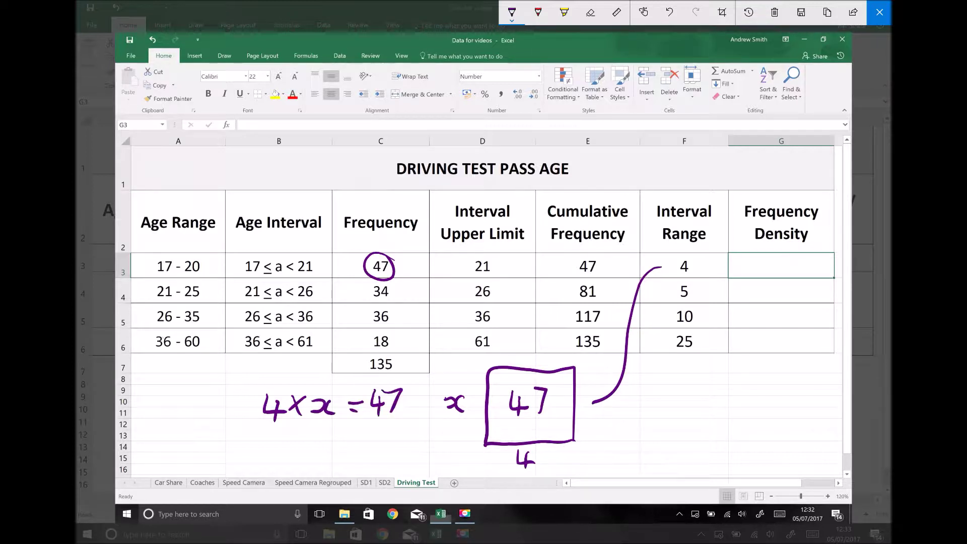
{"action": "mouse_move", "coordinate": [302, 435]}
{"action": "left_mouse_down"}
{"action": "mouse_move", "coordinate": [303, 447]}
{"action": "mouse_move", "coordinate": [350, 436]}
{"action": "mouse_move", "coordinate": [352, 445]}
{"action": "left_mouse_up"}
{"action": "mouse_move", "coordinate": [369, 422]}
{"action": "left_mouse_down"}
{"action": "mouse_move", "coordinate": [361, 437]}
{"action": "mouse_move", "coordinate": [377, 435]}
{"action": "mouse_move", "coordinate": [367, 444]}
{"action": "left_mouse_up"}
{"action": "mouse_move", "coordinate": [373, 425]}
{"action": "left_mouse_down"}
{"action": "mouse_move", "coordinate": [388, 423]}
{"action": "mouse_move", "coordinate": [382, 442]}
{"action": "left_mouse_up"}
{"action": "mouse_move", "coordinate": [373, 447]}
{"action": "left_mouse_down"}
{"action": "mouse_move", "coordinate": [391, 443]}
{"action": "mouse_move", "coordinate": [361, 447]}
{"action": "left_mouse_up"}
{"action": "mouse_move", "coordinate": [371, 458]}
{"action": "left_mouse_down"}
{"action": "mouse_move", "coordinate": [365, 468]}
{"action": "mouse_move", "coordinate": [384, 467]}
{"action": "left_mouse_up"}
{"action": "left_click_drag", "start_coordinate": [376, 460], "coordinate": [375, 470]}
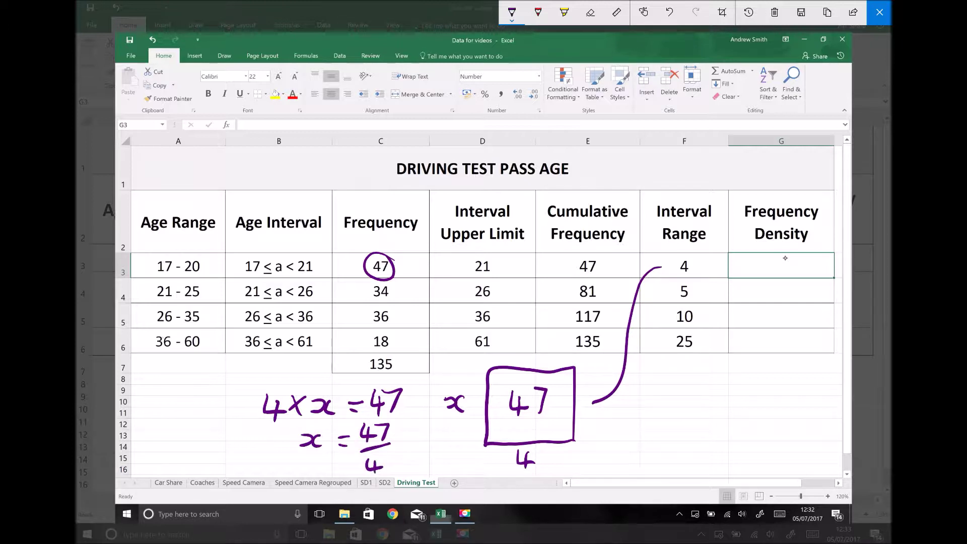
{"action": "left_click_drag", "start_coordinate": [407, 433], "coordinate": [419, 434]}
{"action": "left_click_drag", "start_coordinate": [408, 443], "coordinate": [420, 445]}
{"action": "mouse_move", "coordinate": [434, 430]}
{"action": "left_mouse_down"}
{"action": "mouse_move", "coordinate": [434, 444]}
{"action": "mouse_move", "coordinate": [459, 446]}
{"action": "mouse_move", "coordinate": [462, 429]}
{"action": "mouse_move", "coordinate": [463, 446]}
{"action": "left_mouse_up"}
- Complete the first result as 11.75 and switch the ink to red
{"action": "left_click", "coordinate": [450, 443]}
{"action": "left_click_drag", "start_coordinate": [467, 432], "coordinate": [476, 432]}
{"action": "left_click", "coordinate": [511, 12]}
{"action": "left_click", "coordinate": [512, 12]}
- Draw a red width-5 box, circle frequency 34, and label the box 34 with height x
{"action": "mouse_move", "coordinate": [729, 441]}
{"action": "left_mouse_down"}
{"action": "mouse_move", "coordinate": [648, 442]}
{"action": "mouse_move", "coordinate": [681, 462]}
{"action": "left_mouse_up"}
{"action": "mouse_move", "coordinate": [683, 446]}
{"action": "left_mouse_down"}
{"action": "mouse_move", "coordinate": [694, 445]}
{"action": "mouse_move", "coordinate": [646, 398]}
{"action": "mouse_move", "coordinate": [675, 387]}
{"action": "mouse_move", "coordinate": [732, 411]}
{"action": "mouse_move", "coordinate": [730, 446]}
{"action": "left_mouse_up"}
{"action": "mouse_move", "coordinate": [394, 283]}
{"action": "left_mouse_down"}
{"action": "mouse_move", "coordinate": [355, 291]}
{"action": "mouse_move", "coordinate": [390, 308]}
{"action": "mouse_move", "coordinate": [396, 285]}
{"action": "left_mouse_up"}
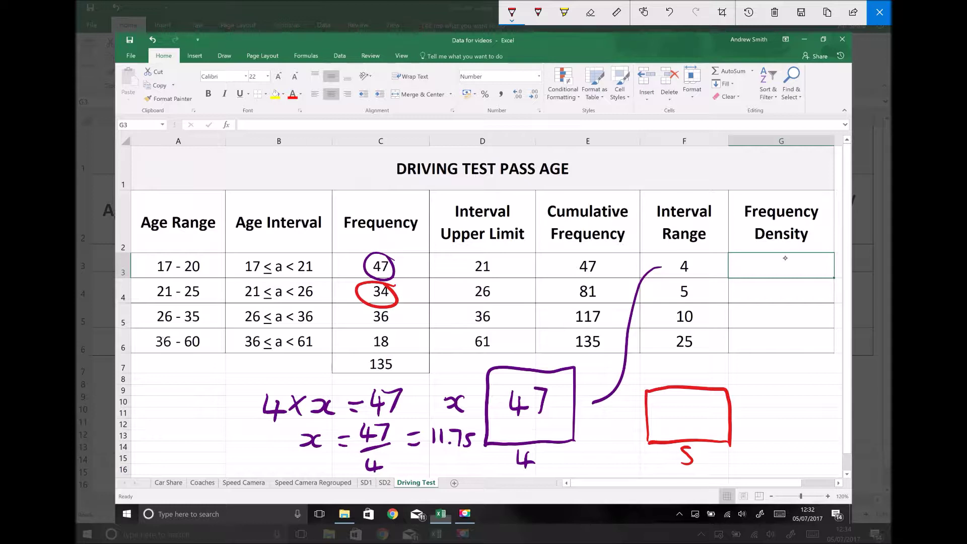
{"action": "mouse_move", "coordinate": [672, 403]}
{"action": "left_mouse_down"}
{"action": "mouse_move", "coordinate": [683, 413]}
{"action": "mouse_move", "coordinate": [673, 424]}
{"action": "mouse_move", "coordinate": [704, 420]}
{"action": "left_mouse_up"}
{"action": "left_click_drag", "start_coordinate": [693, 406], "coordinate": [694, 430]}
{"action": "mouse_move", "coordinate": [740, 410]}
{"action": "left_mouse_down"}
{"action": "mouse_move", "coordinate": [749, 412]}
{"action": "mouse_move", "coordinate": [741, 422]}
{"action": "mouse_move", "coordinate": [752, 415]}
{"action": "mouse_move", "coordinate": [759, 422]}
{"action": "left_mouse_up"}
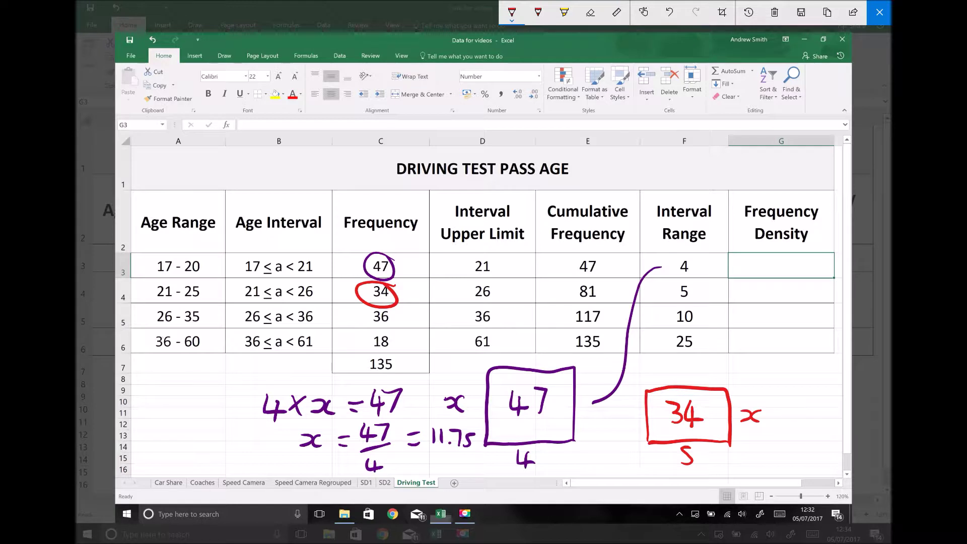
- Solve 5x = 34 as x = 34/5 = 6.8 and highlight 11.75 in yellow
{"action": "mouse_move", "coordinate": [760, 360]}
{"action": "left_mouse_down"}
{"action": "mouse_move", "coordinate": [751, 373]}
{"action": "mouse_move", "coordinate": [778, 367]}
{"action": "left_mouse_up"}
{"action": "mouse_move", "coordinate": [778, 369]}
{"action": "left_mouse_down"}
{"action": "mouse_move", "coordinate": [770, 375]}
{"action": "mouse_move", "coordinate": [820, 362]}
{"action": "left_mouse_up"}
{"action": "mouse_move", "coordinate": [819, 363]}
{"action": "left_mouse_down"}
{"action": "mouse_move", "coordinate": [834, 360]}
{"action": "mouse_move", "coordinate": [825, 373]}
{"action": "left_mouse_up"}
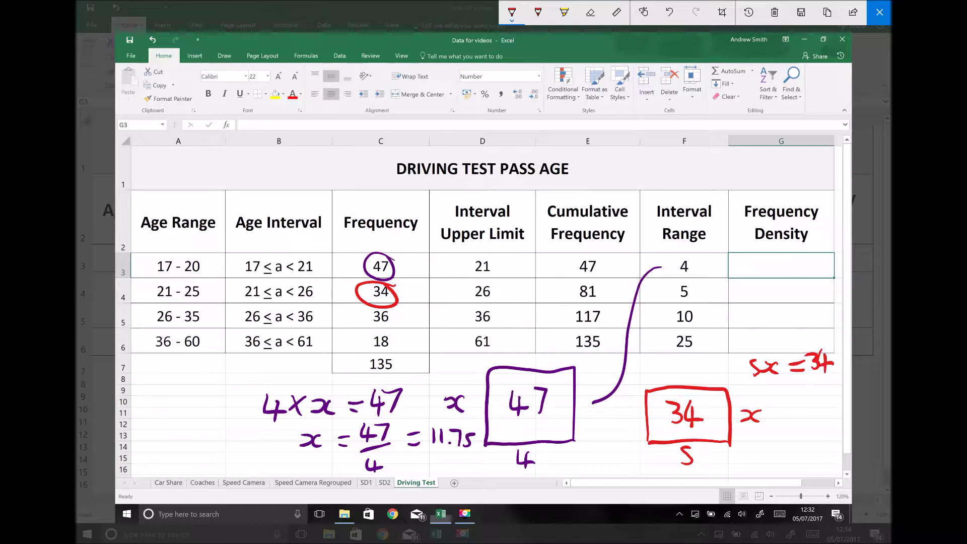
{"action": "mouse_move", "coordinate": [756, 391]}
{"action": "left_mouse_down"}
{"action": "mouse_move", "coordinate": [752, 403]}
{"action": "mouse_move", "coordinate": [800, 390]}
{"action": "mouse_move", "coordinate": [796, 400]}
{"action": "mouse_move", "coordinate": [833, 410]}
{"action": "mouse_move", "coordinate": [789, 442]}
{"action": "left_mouse_up"}
{"action": "left_click_drag", "start_coordinate": [774, 454], "coordinate": [790, 452]}
{"action": "mouse_move", "coordinate": [807, 437]}
{"action": "left_mouse_down"}
{"action": "mouse_move", "coordinate": [804, 449]}
{"action": "mouse_move", "coordinate": [824, 454]}
{"action": "mouse_move", "coordinate": [829, 441]}
{"action": "left_mouse_up"}
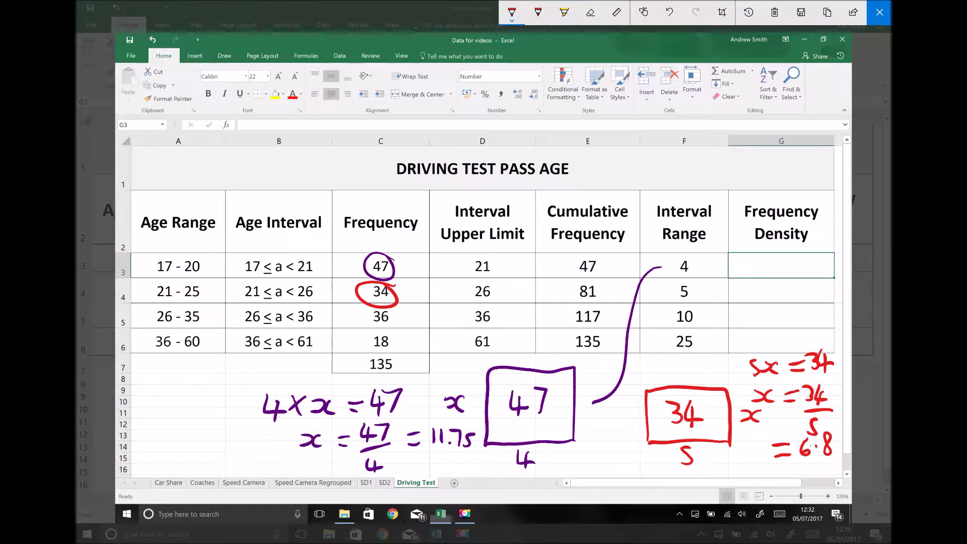
{"action": "left_click", "coordinate": [564, 12]}
{"action": "left_click_drag", "start_coordinate": [479, 434], "coordinate": [438, 437]}
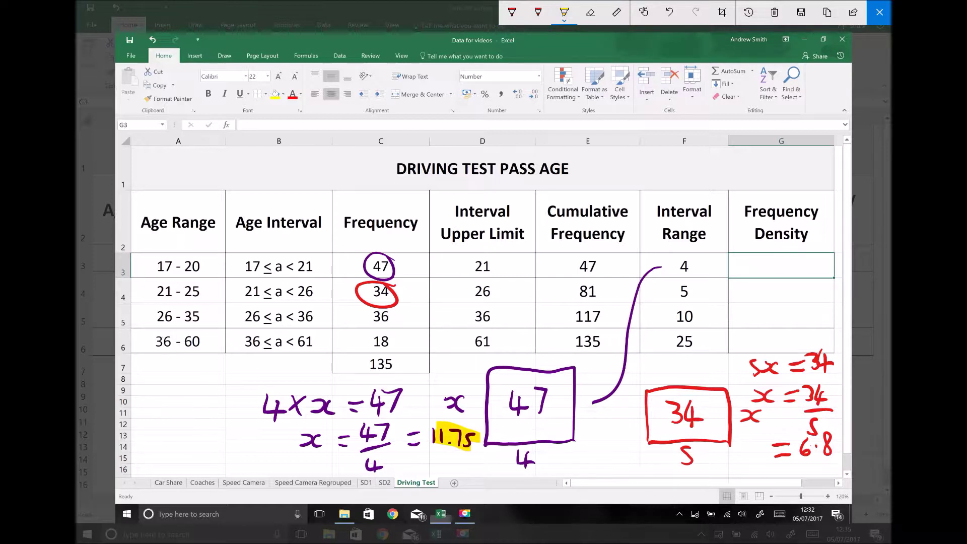
- Highlight 6.8, frequencies 47 and 34, and interval ranges 4 and 5 in yellow
{"action": "mouse_move", "coordinate": [835, 452]}
{"action": "left_mouse_down"}
{"action": "mouse_move", "coordinate": [814, 459]}
{"action": "mouse_move", "coordinate": [804, 437]}
{"action": "mouse_move", "coordinate": [826, 429]}
{"action": "left_mouse_up"}
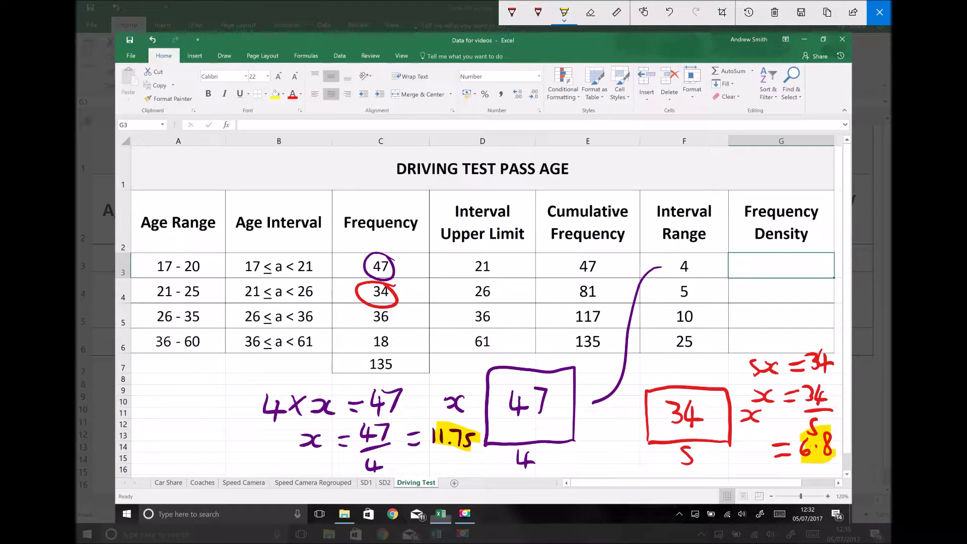
{"action": "left_click_drag", "start_coordinate": [396, 258], "coordinate": [392, 271]}
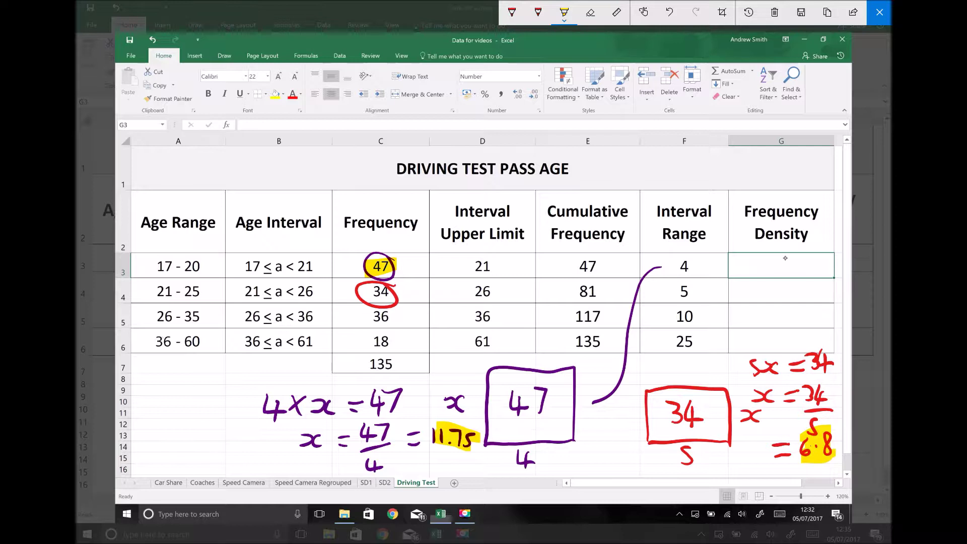
{"action": "left_click_drag", "start_coordinate": [668, 265], "coordinate": [694, 265]}
{"action": "left_click_drag", "start_coordinate": [396, 291], "coordinate": [367, 294]}
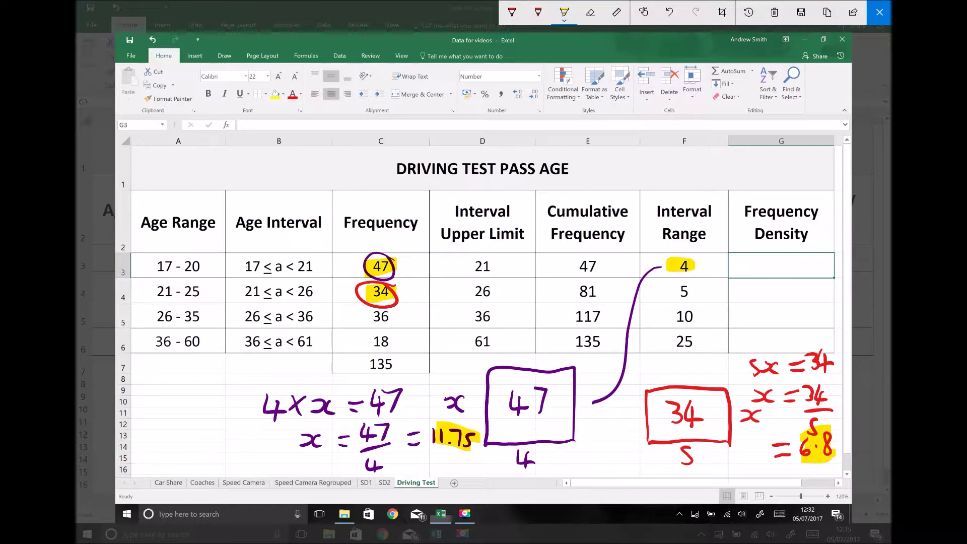
{"action": "left_click_drag", "start_coordinate": [694, 291], "coordinate": [669, 291]}
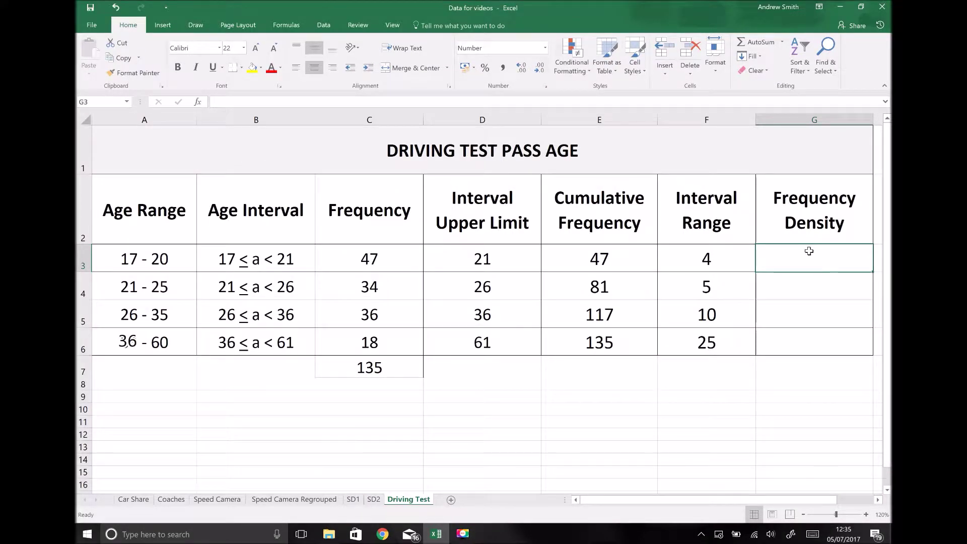
- Enter =(47/4), =(34/5), =(36/10), =18/25 in G3:G6, giving 11.75, 6.80, 3.60, 0.72
{"action": "type", "text": "=(4"}
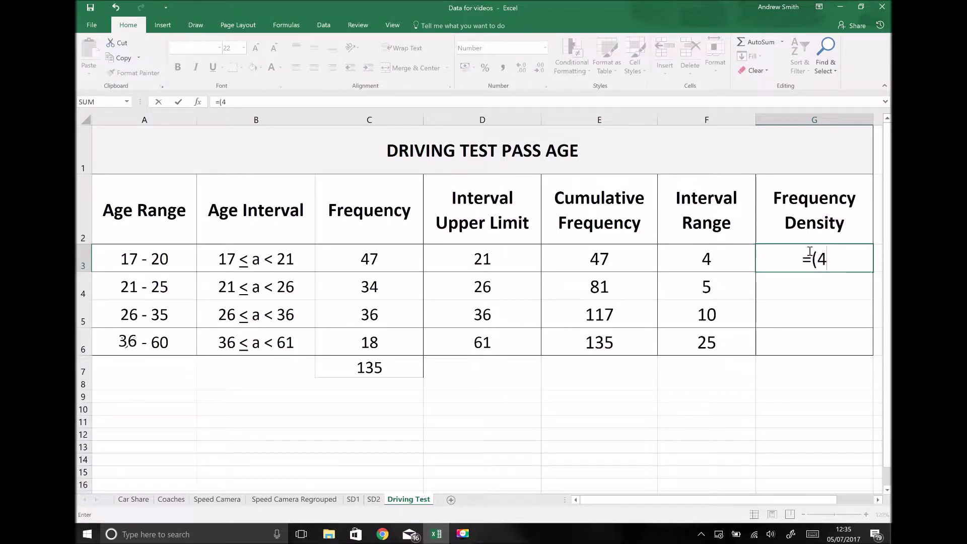
{"action": "type", "text": "7/4)"}
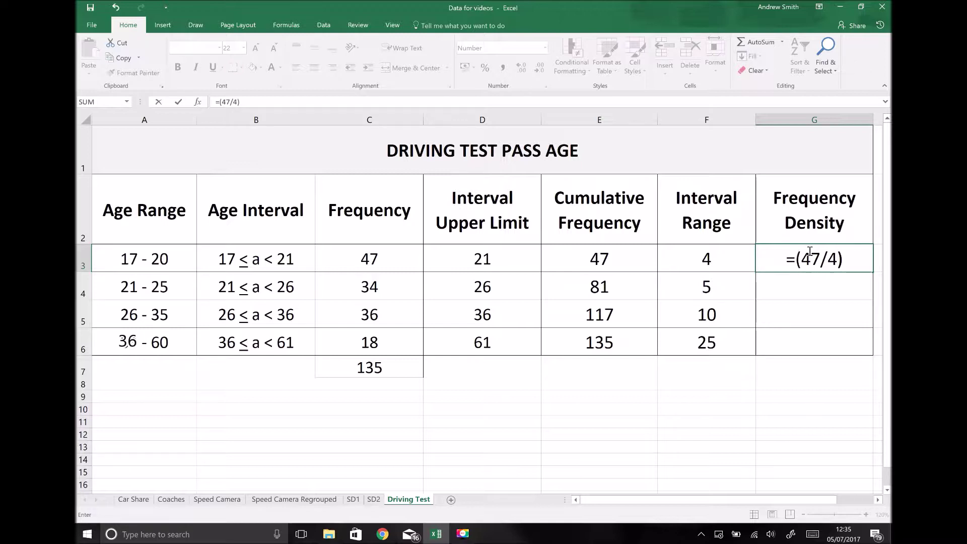
{"action": "key", "text": "Return"}
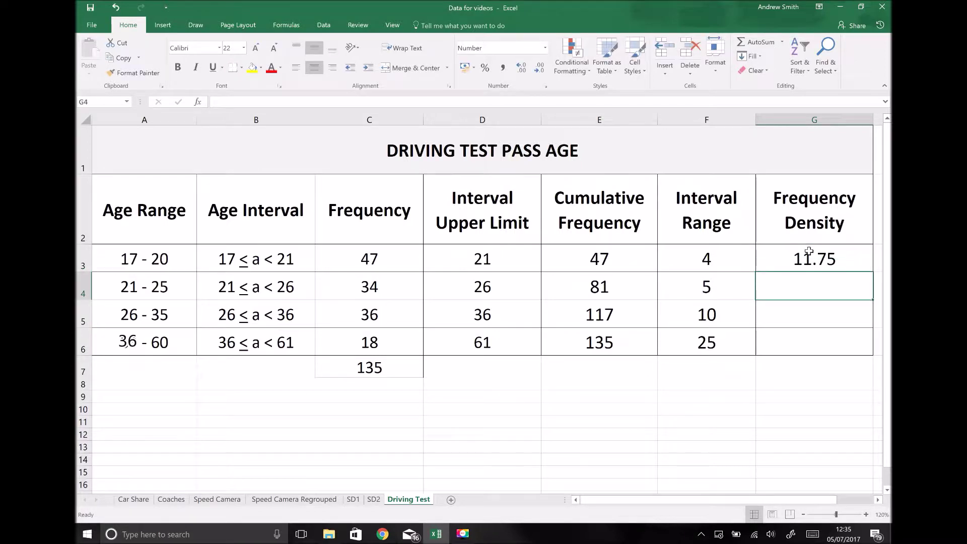
{"action": "type", "text": "="}
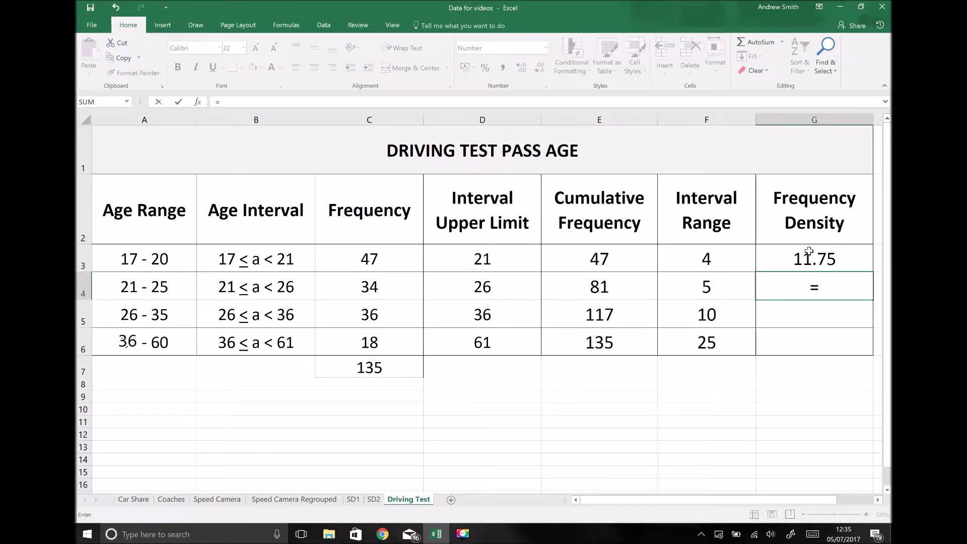
{"action": "type", "text": "(34"}
{"action": "key", "text": "BackSpace"}
{"action": "type", "text": "34/5)"}
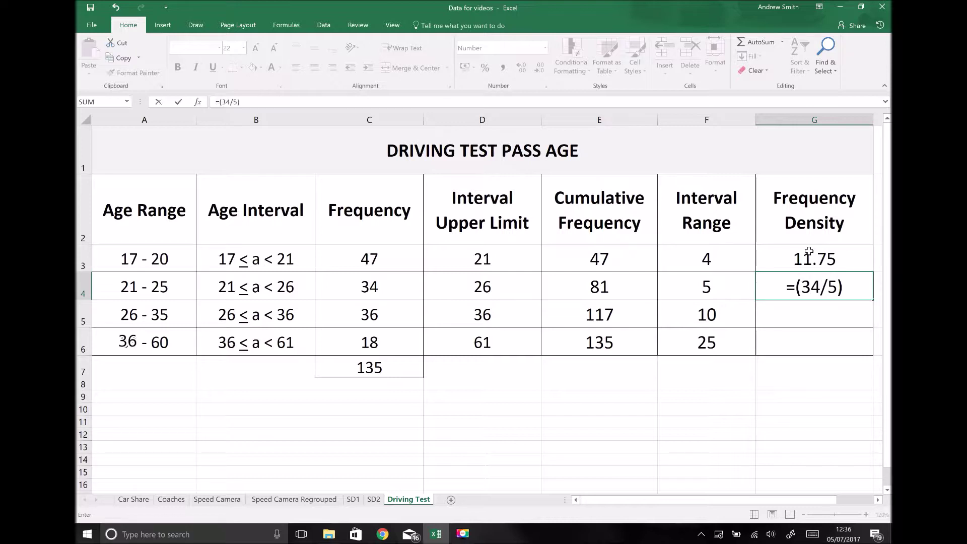
{"action": "key", "text": "Return"}
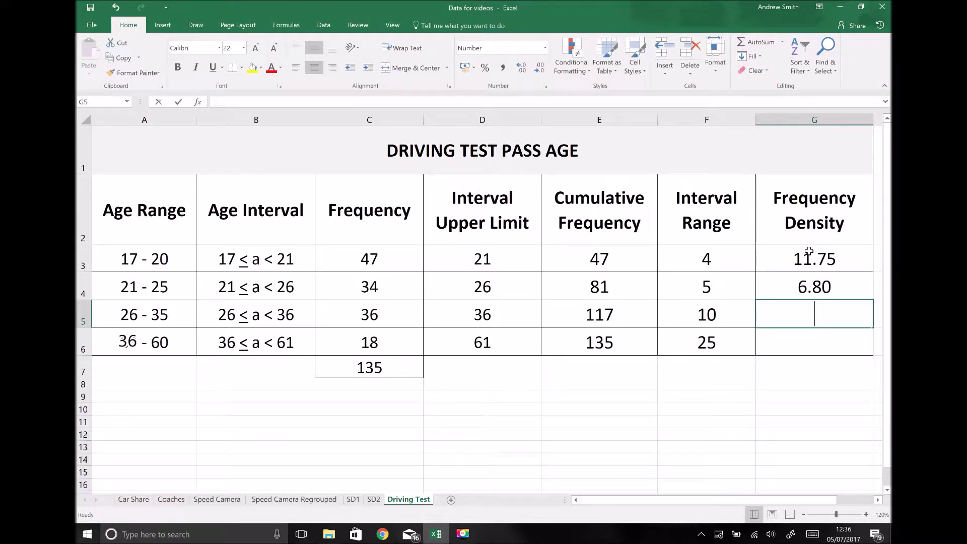
{"action": "type", "text": "=("}
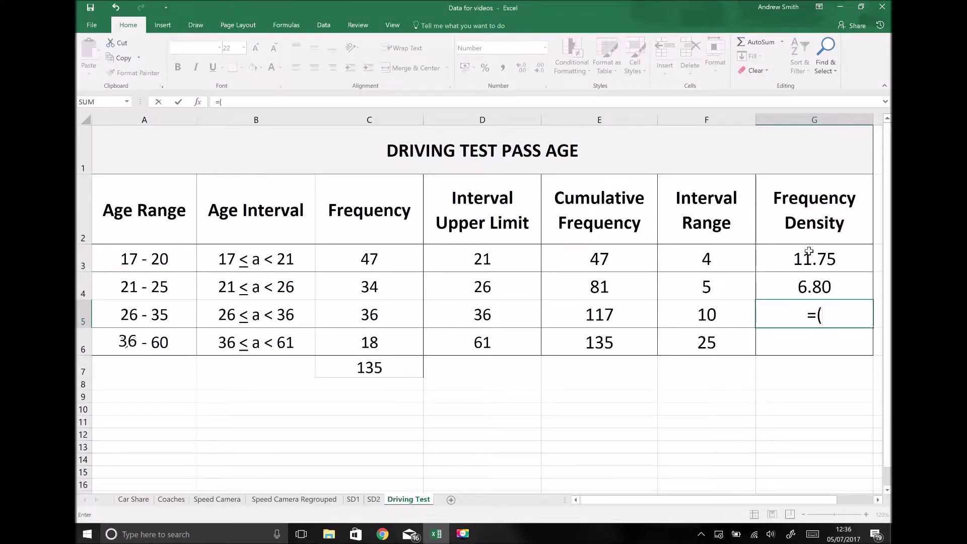
{"action": "type", "text": "36/10)"}
{"action": "key", "text": "Return"}
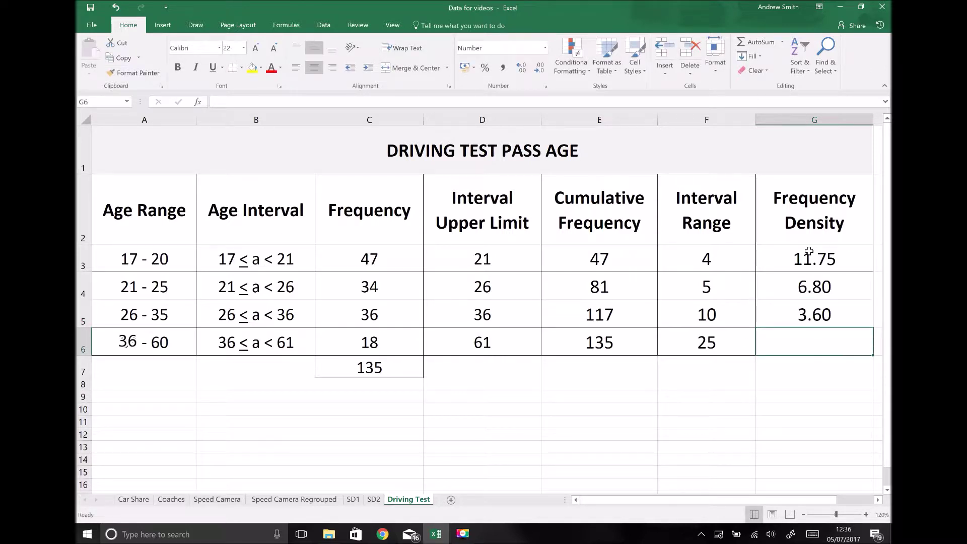
{"action": "type", "text": "=1"}
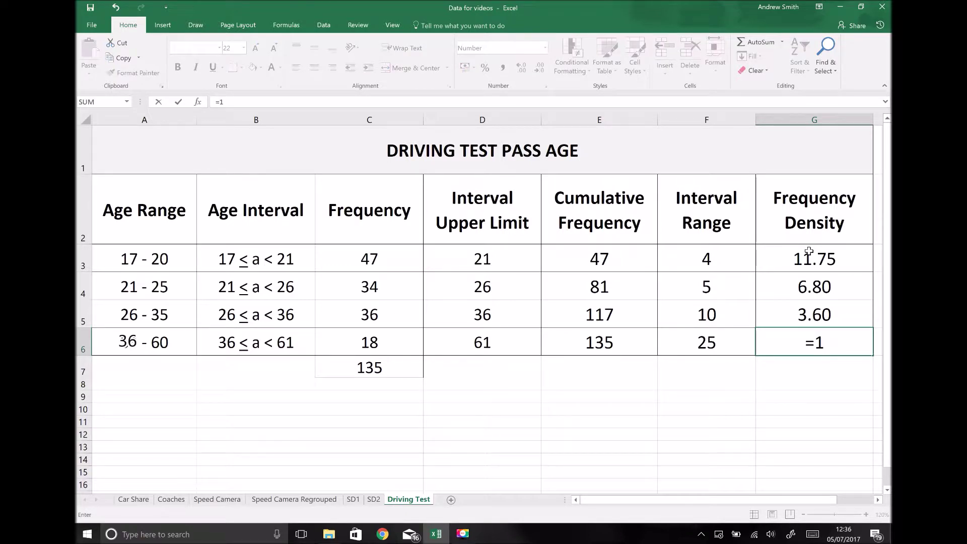
{"action": "type", "text": "8/25"}
{"action": "key", "text": "ctrl+Return"}
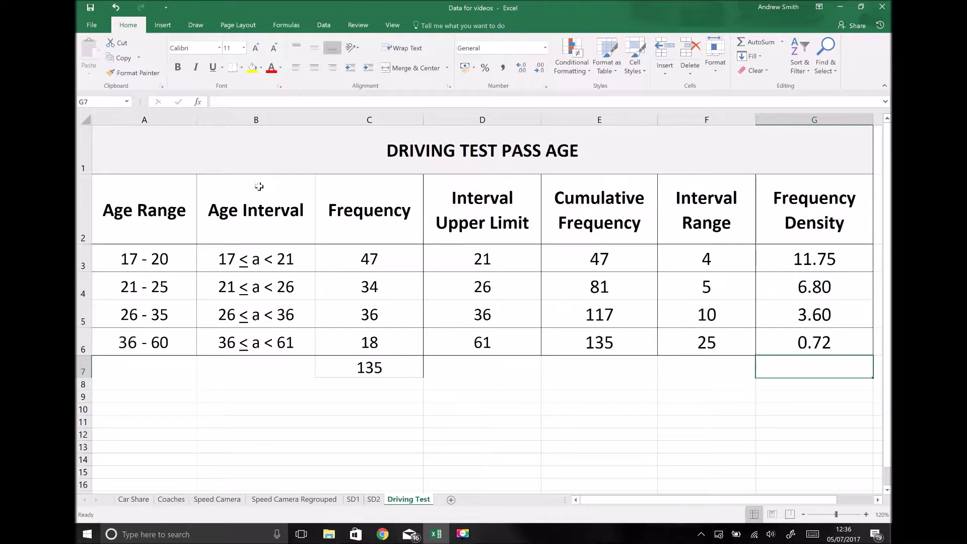
- Hide column A and columns C through F so Age Interval sits beside Frequency Density
{"action": "left_click_drag", "start_coordinate": [255, 187], "coordinate": [272, 343]}
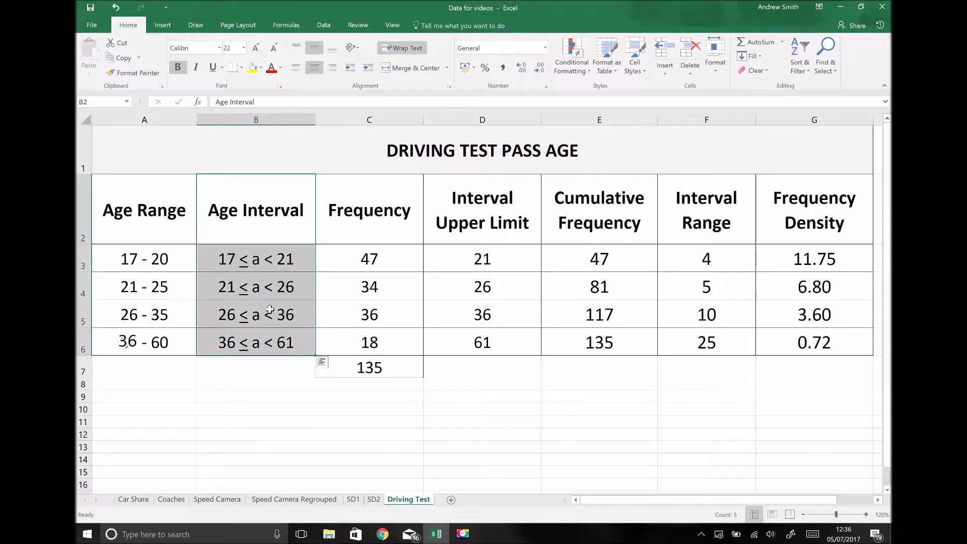
{"action": "right_click", "coordinate": [164, 130]}
{"action": "right_click", "coordinate": [142, 118]}
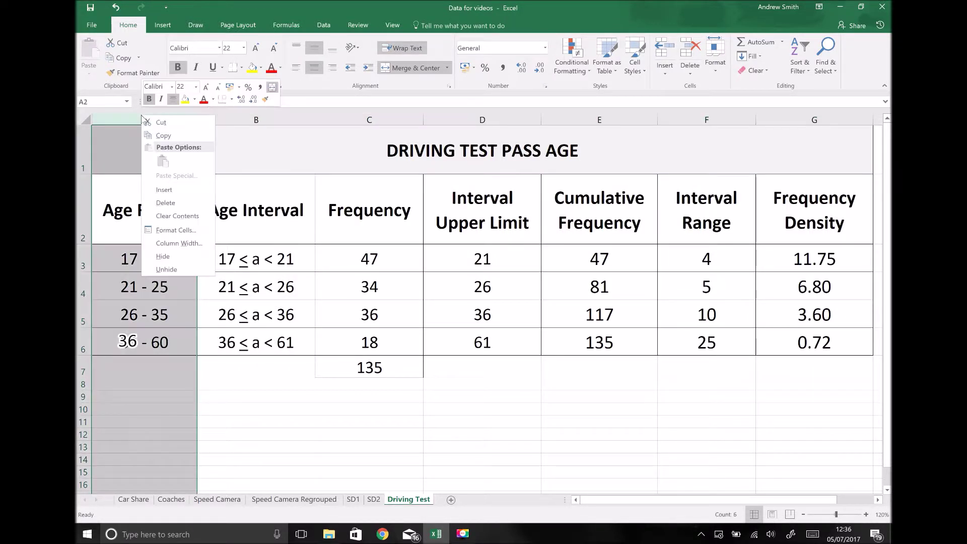
{"action": "key", "text": "Escape"}
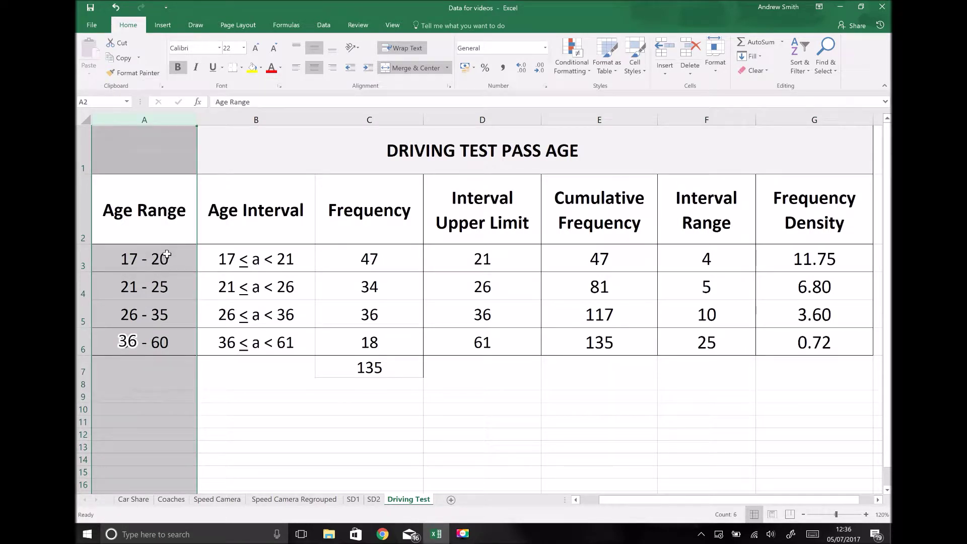
{"action": "left_click_drag", "start_coordinate": [303, 120], "coordinate": [574, 114]}
{"action": "right_click", "coordinate": [576, 116]}
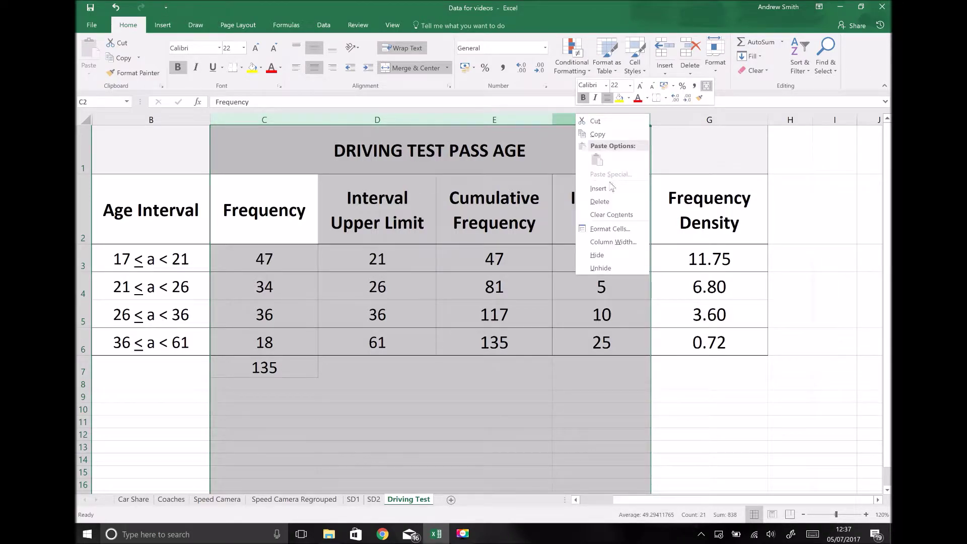
{"action": "left_click", "coordinate": [599, 255]}
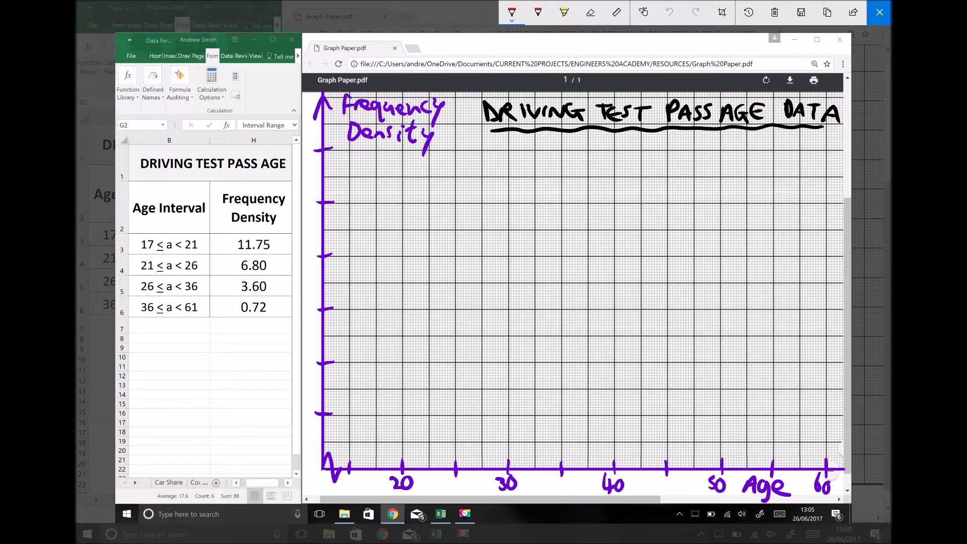
- Draw red arrows at the Age Interval and Frequency Density columns, then switch to purple ink
{"action": "mouse_move", "coordinate": [182, 370]}
{"action": "left_mouse_down"}
{"action": "mouse_move", "coordinate": [161, 322]}
{"action": "mouse_move", "coordinate": [174, 330]}
{"action": "mouse_move", "coordinate": [159, 341]}
{"action": "left_mouse_up"}
{"action": "mouse_move", "coordinate": [245, 371]}
{"action": "left_mouse_down"}
{"action": "mouse_move", "coordinate": [256, 325]}
{"action": "mouse_move", "coordinate": [263, 336]}
{"action": "mouse_move", "coordinate": [246, 336]}
{"action": "left_mouse_up"}
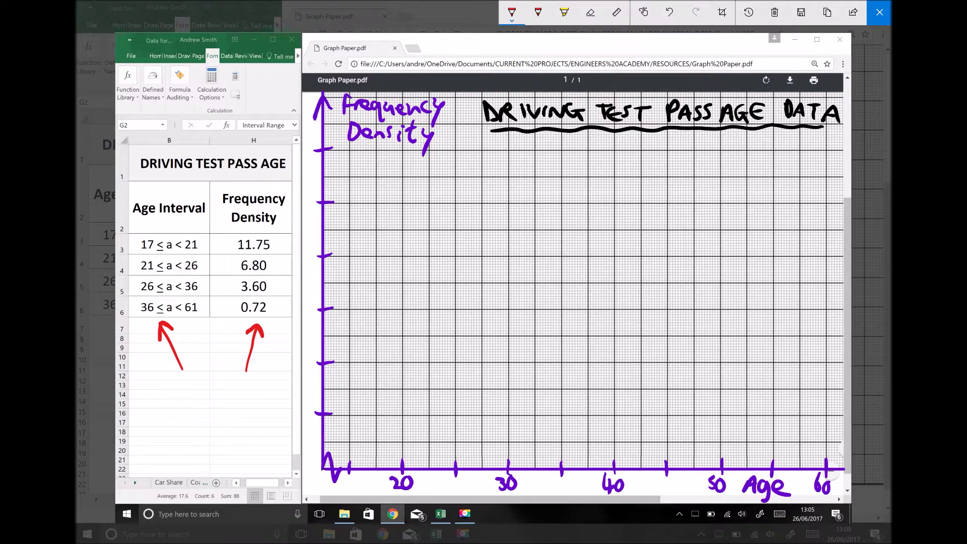
{"action": "left_click", "coordinate": [512, 12]}
{"action": "left_click", "coordinate": [440, 149]}
- Label the y-axis ticks 2, 4, 6, 8, 10, 12 and circle the 11.75 density
{"action": "mouse_move", "coordinate": [306, 407]}
{"action": "left_mouse_down"}
{"action": "mouse_move", "coordinate": [308, 418]}
{"action": "mouse_move", "coordinate": [317, 414]}
{"action": "left_mouse_up"}
{"action": "left_click_drag", "start_coordinate": [311, 348], "coordinate": [313, 367]}
{"action": "left_click_drag", "start_coordinate": [314, 287], "coordinate": [310, 300]}
{"action": "mouse_move", "coordinate": [312, 239]}
{"action": "left_mouse_down"}
{"action": "mouse_move", "coordinate": [314, 254]}
{"action": "mouse_move", "coordinate": [310, 231]}
{"action": "left_mouse_up"}
{"action": "mouse_move", "coordinate": [308, 185]}
{"action": "left_mouse_down"}
{"action": "mouse_move", "coordinate": [309, 201]}
{"action": "mouse_move", "coordinate": [315, 187]}
{"action": "left_mouse_up"}
{"action": "mouse_move", "coordinate": [309, 134]}
{"action": "left_mouse_down"}
{"action": "mouse_move", "coordinate": [307, 151]}
{"action": "mouse_move", "coordinate": [322, 146]}
{"action": "left_mouse_up"}
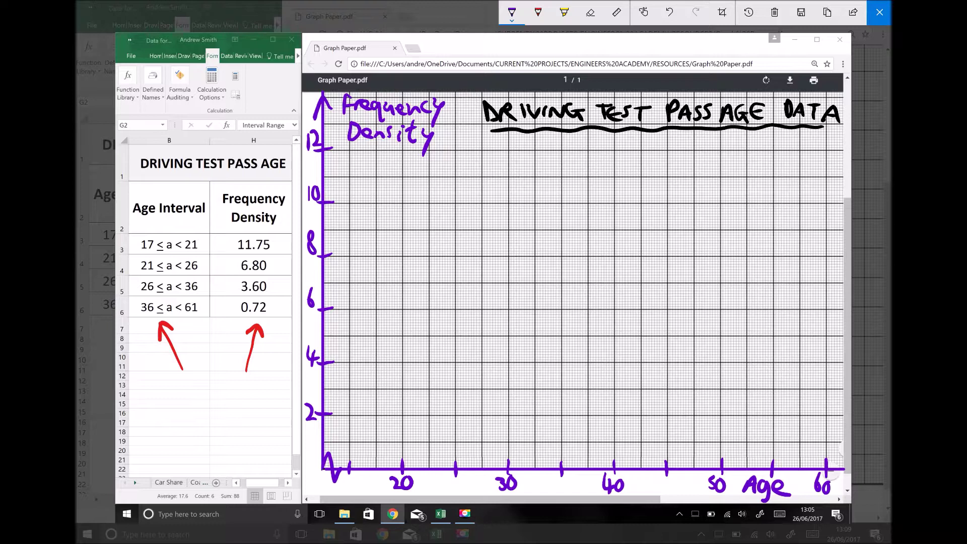
{"action": "mouse_move", "coordinate": [278, 240]}
{"action": "left_mouse_down"}
{"action": "mouse_move", "coordinate": [260, 232]}
{"action": "mouse_move", "coordinate": [266, 257]}
{"action": "mouse_move", "coordinate": [276, 237]}
{"action": "left_mouse_up"}
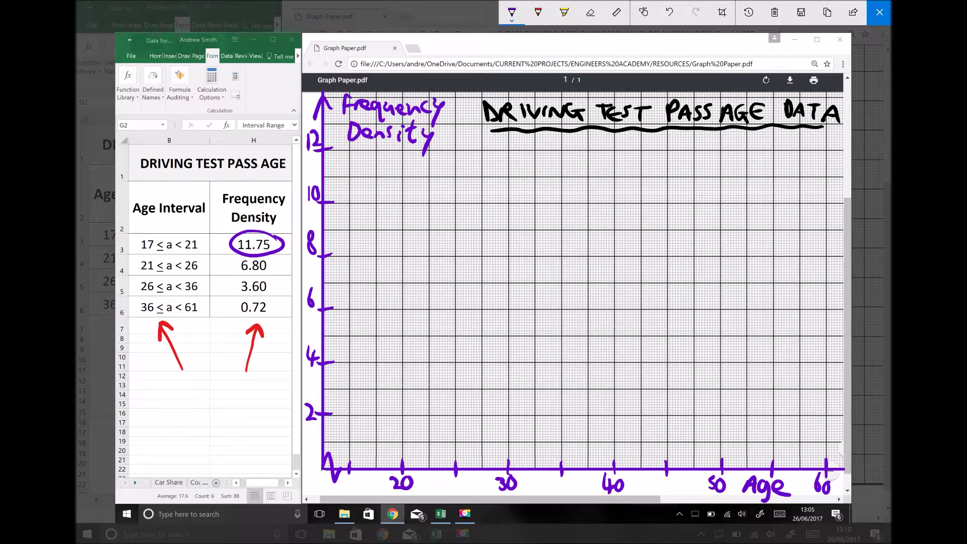
{"action": "left_click", "coordinate": [512, 12]}
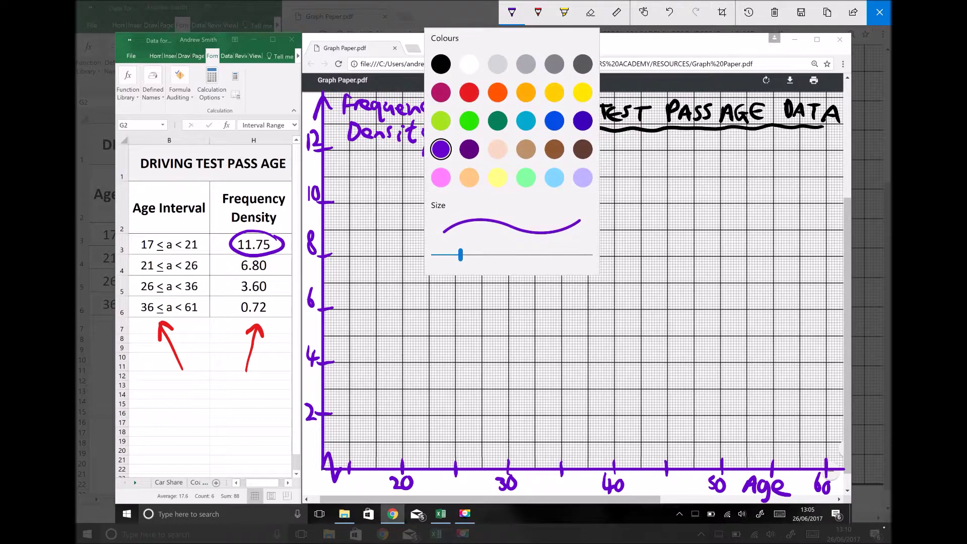
- With the ruler, draw red bar sides at ages 17 and 21 and a top at 11.75
{"action": "left_click", "coordinate": [469, 93]}
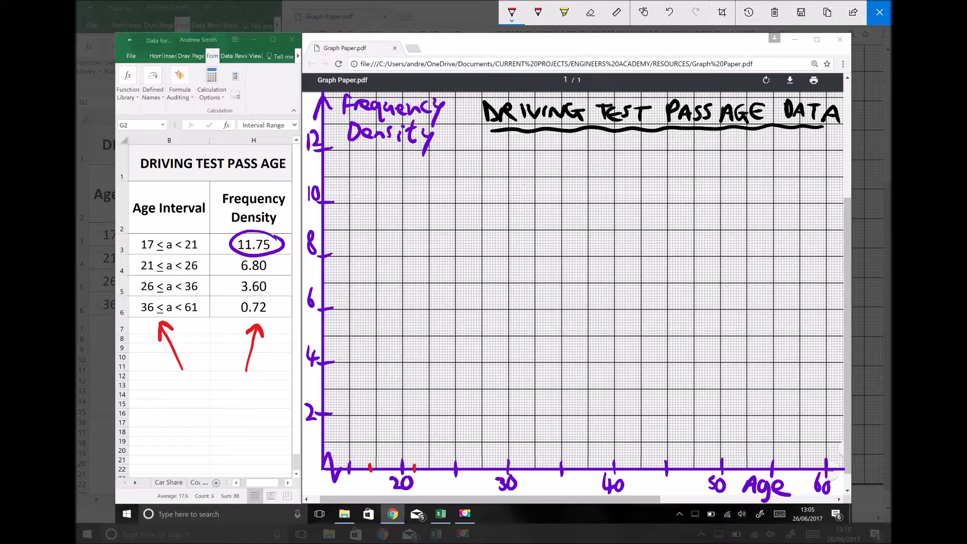
{"action": "left_click", "coordinate": [617, 12]}
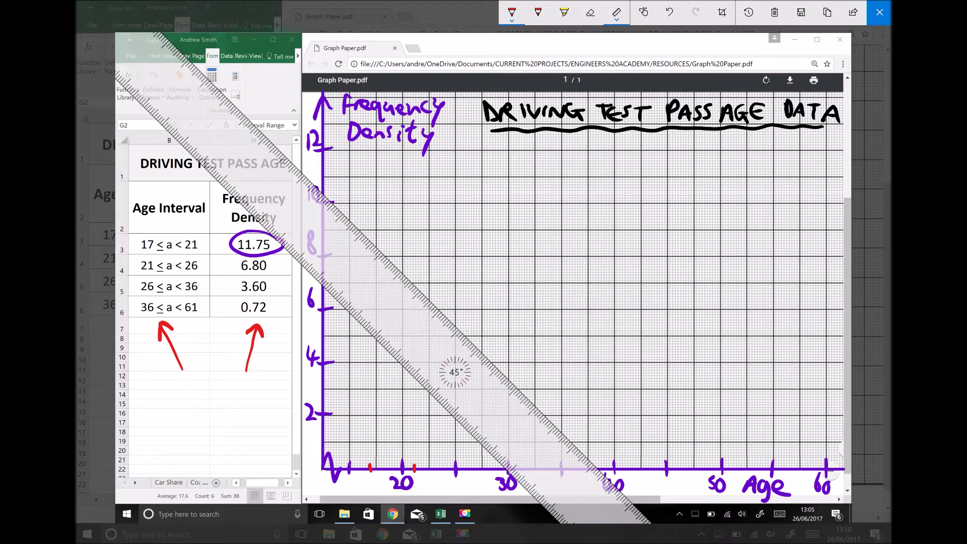
{"action": "mouse_move", "coordinate": [455, 372]}
{"action": "left_mouse_down"}
{"action": "mouse_move", "coordinate": [479, 313]}
{"action": "mouse_move", "coordinate": [443, 244]}
{"action": "mouse_move", "coordinate": [412, 231]}
{"action": "mouse_move", "coordinate": [405, 267]}
{"action": "mouse_move", "coordinate": [428, 268]}
{"action": "mouse_move", "coordinate": [404, 277]}
{"action": "left_mouse_up"}
{"action": "left_click_drag", "start_coordinate": [370, 158], "coordinate": [370, 461]}
{"action": "left_click_drag", "start_coordinate": [404, 277], "coordinate": [449, 263]}
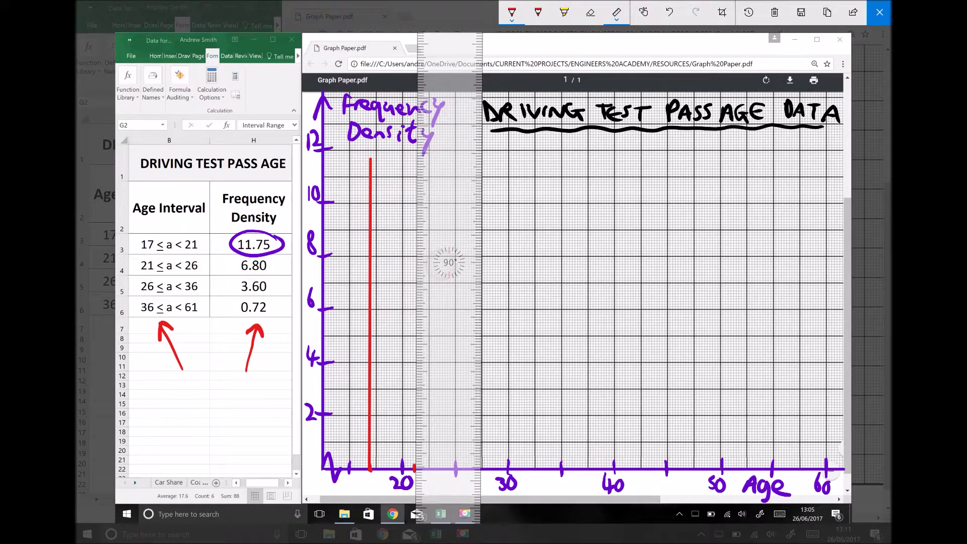
{"action": "left_click_drag", "start_coordinate": [415, 158], "coordinate": [415, 465]}
{"action": "mouse_move", "coordinate": [448, 263]}
{"action": "left_mouse_down"}
{"action": "mouse_move", "coordinate": [391, 242]}
{"action": "mouse_move", "coordinate": [517, 252]}
{"action": "mouse_move", "coordinate": [486, 192]}
{"action": "left_mouse_up"}
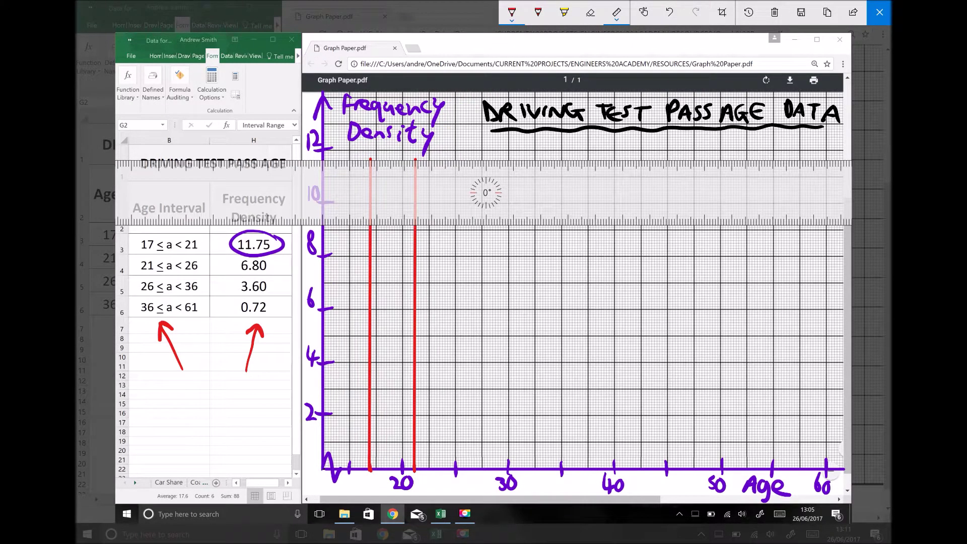
{"action": "left_click_drag", "start_coordinate": [415, 159], "coordinate": [372, 158]}
- Fill the red 17–21 bar with diagonal hatch strokes
{"action": "left_click_drag", "start_coordinate": [487, 192], "coordinate": [495, 98]}
{"action": "mouse_move", "coordinate": [389, 162]}
{"action": "left_mouse_down"}
{"action": "mouse_move", "coordinate": [416, 186]}
{"action": "mouse_move", "coordinate": [406, 252]}
{"action": "left_mouse_up"}
{"action": "mouse_move", "coordinate": [383, 268]}
{"action": "left_mouse_down"}
{"action": "mouse_move", "coordinate": [408, 289]}
{"action": "mouse_move", "coordinate": [408, 362]}
{"action": "left_mouse_up"}
{"action": "mouse_move", "coordinate": [379, 374]}
{"action": "left_mouse_down"}
{"action": "mouse_move", "coordinate": [404, 395]}
{"action": "mouse_move", "coordinate": [403, 431]}
{"action": "left_mouse_up"}
{"action": "left_click_drag", "start_coordinate": [380, 433], "coordinate": [399, 447]}
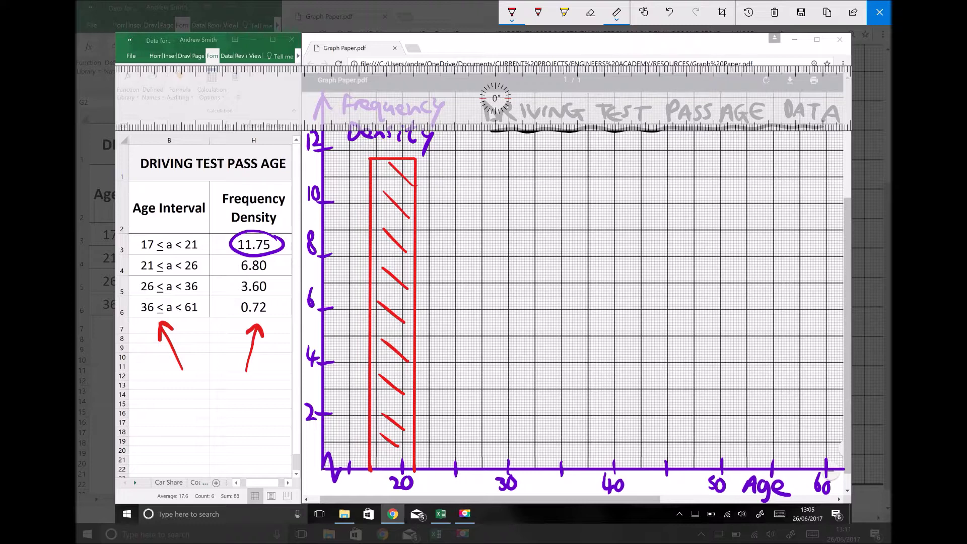
{"action": "left_click", "coordinate": [512, 12]}
{"action": "left_click", "coordinate": [512, 12]}
- Draw the orange 21–26 bar with its right side at 26, top at 6.8, and diagonal hatching
{"action": "mouse_move", "coordinate": [496, 99]}
{"action": "left_mouse_down"}
{"action": "mouse_move", "coordinate": [463, 151]}
{"action": "mouse_move", "coordinate": [443, 270]}
{"action": "mouse_move", "coordinate": [620, 332]}
{"action": "mouse_move", "coordinate": [500, 386]}
{"action": "left_mouse_up"}
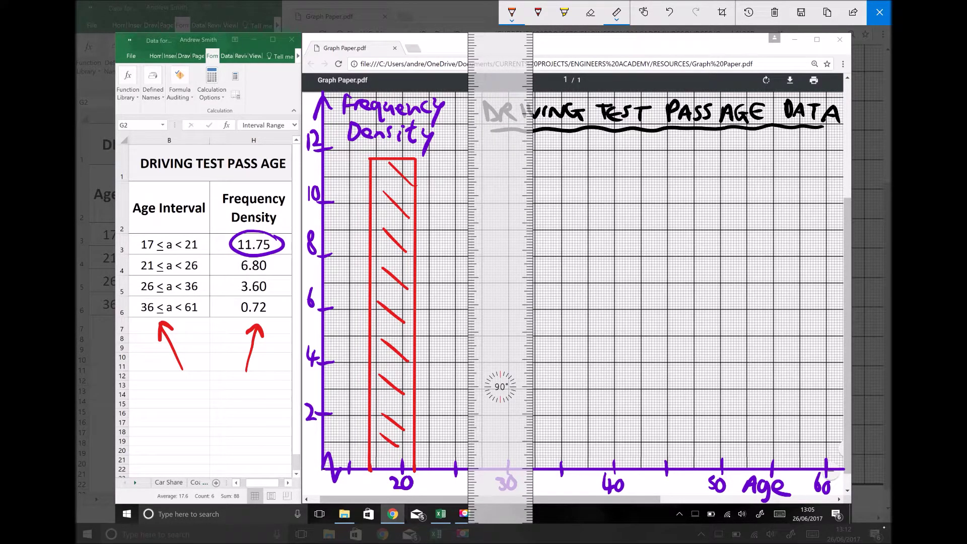
{"action": "left_click_drag", "start_coordinate": [466, 288], "coordinate": [466, 469]}
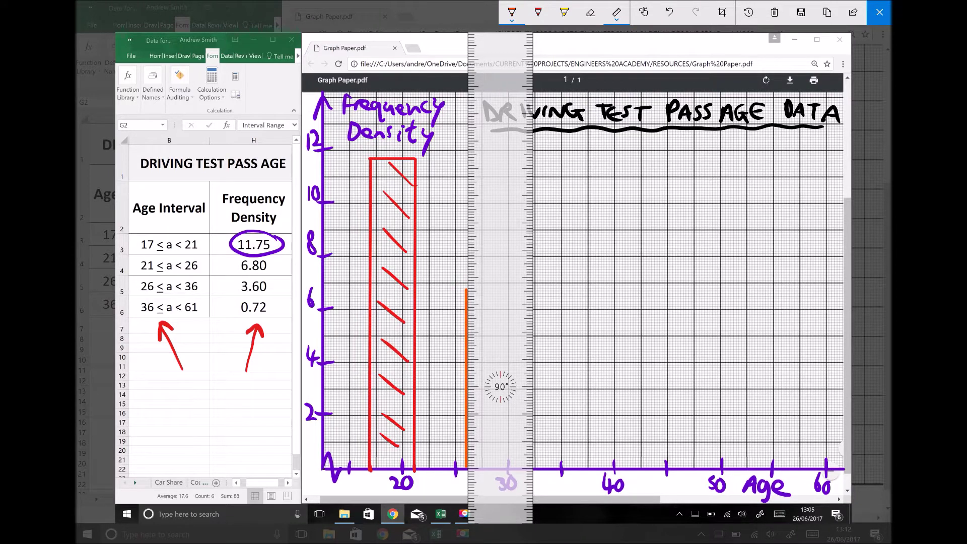
{"action": "scroll", "coordinate": [500, 387], "scroll_direction": "down", "scroll_amount": 6}
{"action": "left_click_drag", "start_coordinate": [479, 356], "coordinate": [458, 322]}
{"action": "left_click_drag", "start_coordinate": [466, 287], "coordinate": [417, 287]}
{"action": "left_click_drag", "start_coordinate": [459, 321], "coordinate": [470, 210]}
{"action": "mouse_move", "coordinate": [435, 296]}
{"action": "left_mouse_down"}
{"action": "mouse_move", "coordinate": [463, 328]}
{"action": "mouse_move", "coordinate": [461, 351]}
{"action": "left_mouse_up"}
{"action": "mouse_move", "coordinate": [425, 352]}
{"action": "left_mouse_down"}
{"action": "mouse_move", "coordinate": [458, 378]}
{"action": "mouse_move", "coordinate": [453, 428]}
{"action": "left_mouse_up"}
{"action": "left_click_drag", "start_coordinate": [421, 422], "coordinate": [452, 448]}
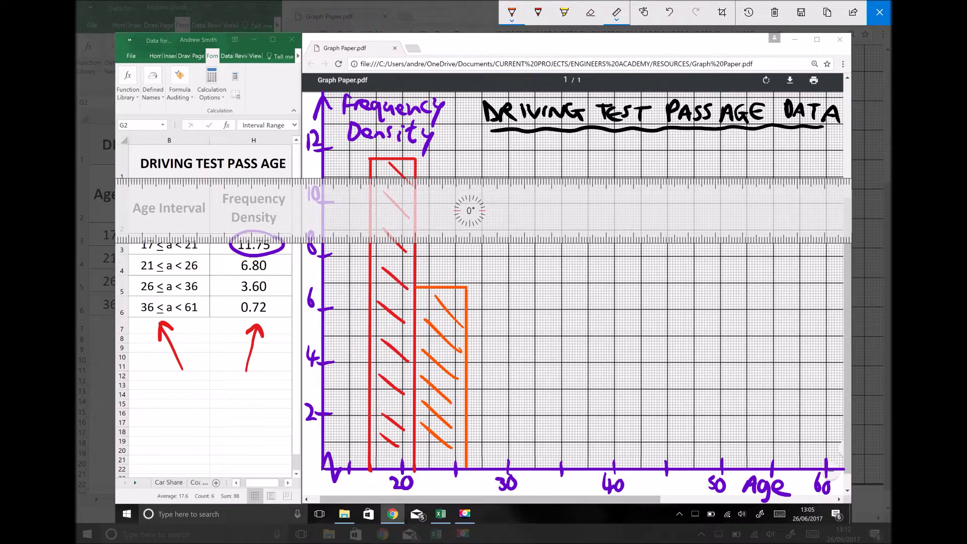
{"action": "left_click_drag", "start_coordinate": [469, 210], "coordinate": [654, 271]}
{"action": "left_click_drag", "start_coordinate": [603, 280], "coordinate": [579, 295]}
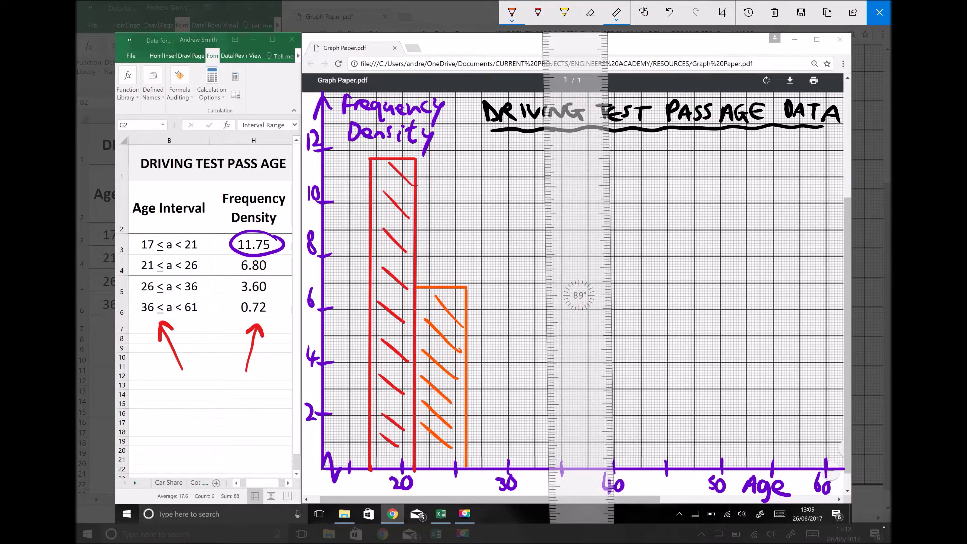
- In lighter orange, draw the third bar's right side at age 36 and its top at 3.6
{"action": "left_click", "coordinate": [511, 12]}
{"action": "left_click_drag", "start_coordinate": [579, 296], "coordinate": [607, 283]}
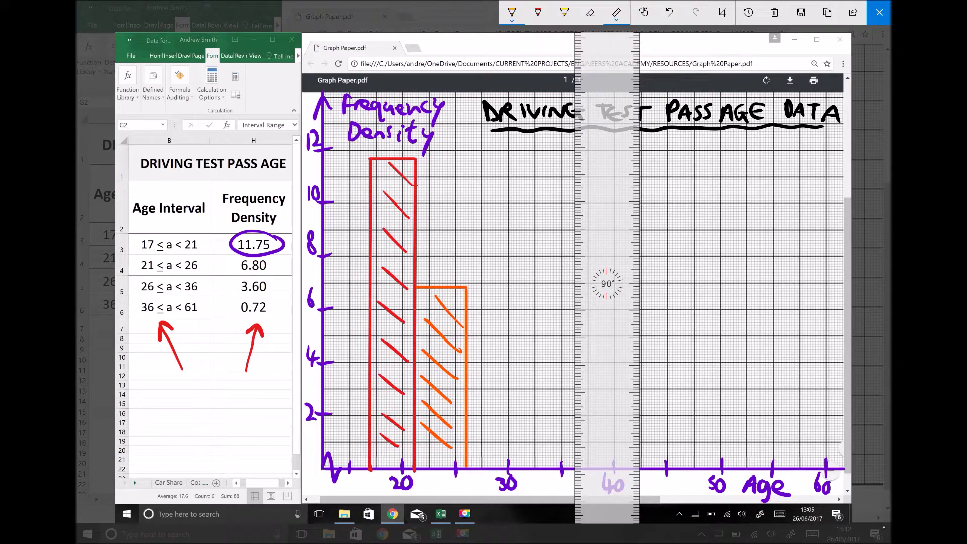
{"action": "left_click_drag", "start_coordinate": [572, 373], "coordinate": [572, 462]}
{"action": "mouse_move", "coordinate": [607, 284]}
{"action": "left_mouse_down"}
{"action": "mouse_move", "coordinate": [624, 423]}
{"action": "mouse_move", "coordinate": [616, 409]}
{"action": "left_mouse_up"}
{"action": "left_click_drag", "start_coordinate": [573, 375], "coordinate": [474, 375]}
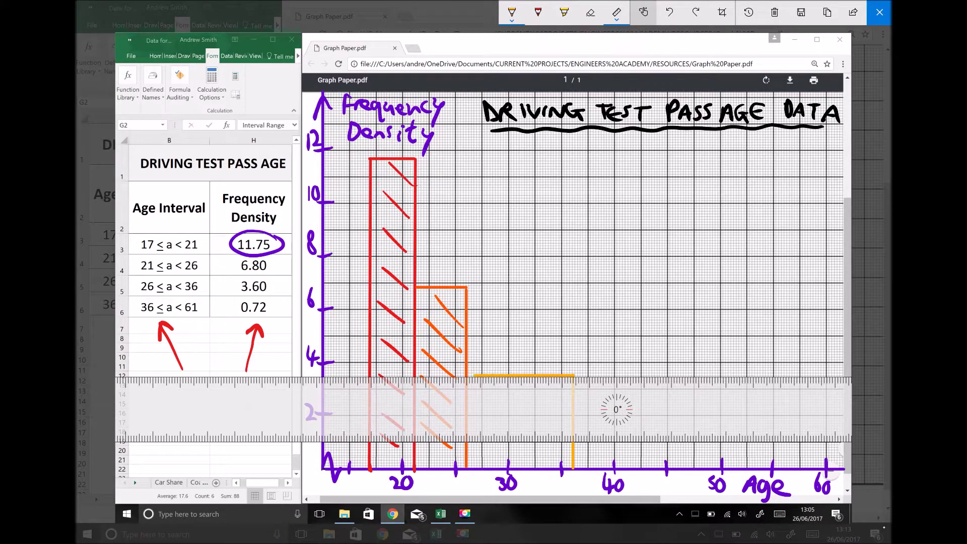
- Hatch the 26–36 bar with diagonal strokes
{"action": "left_click_drag", "start_coordinate": [617, 410], "coordinate": [628, 285]}
{"action": "left_click_drag", "start_coordinate": [566, 409], "coordinate": [536, 381]}
{"action": "left_click_drag", "start_coordinate": [563, 425], "coordinate": [509, 386]}
{"action": "left_click_drag", "start_coordinate": [549, 441], "coordinate": [494, 398]}
{"action": "left_click_drag", "start_coordinate": [532, 449], "coordinate": [485, 413]}
{"action": "left_click_drag", "start_coordinate": [507, 457], "coordinate": [472, 432]}
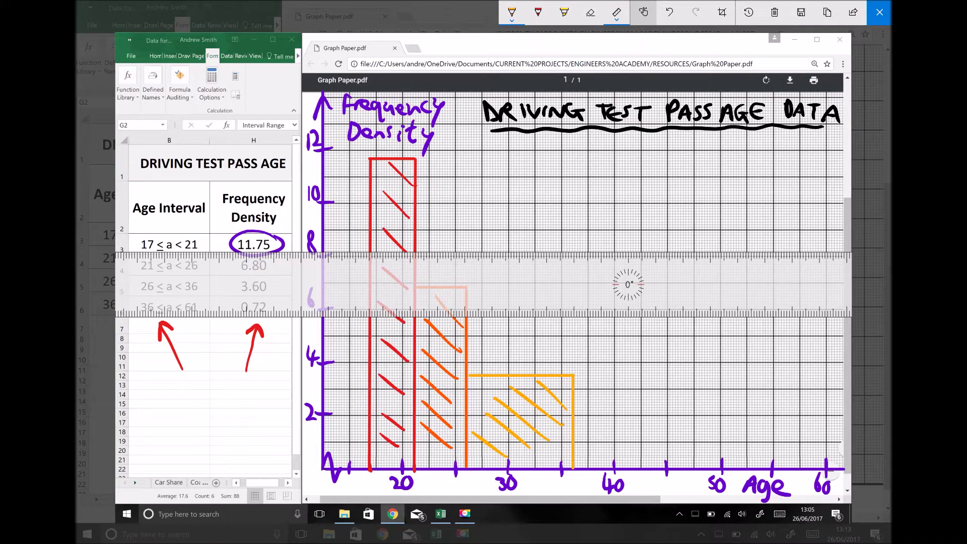
{"action": "left_click_drag", "start_coordinate": [628, 284], "coordinate": [659, 196]}
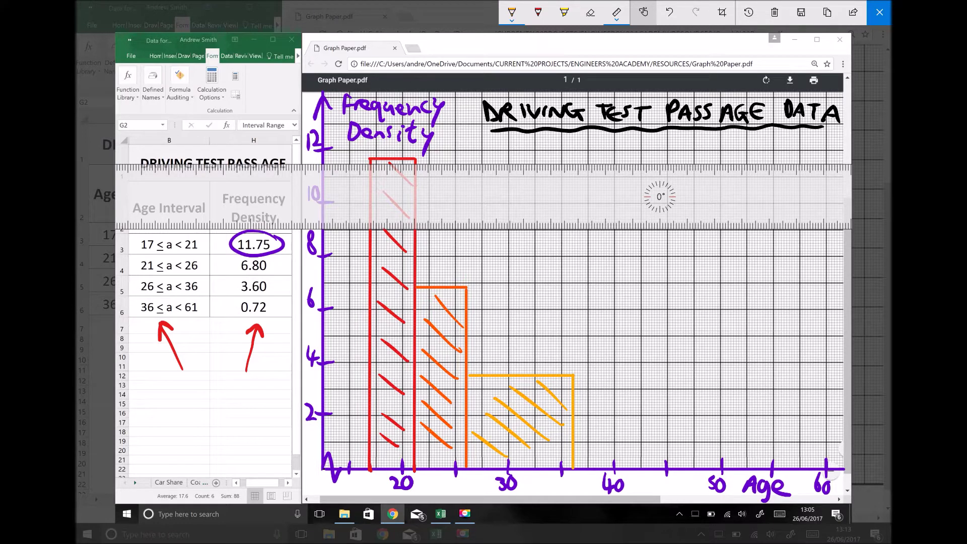
- Switch back to purple ink and add a short mark near age 60
{"action": "left_click", "coordinate": [511, 12]}
{"action": "left_click", "coordinate": [469, 149]}
{"action": "left_click", "coordinate": [512, 13]}
{"action": "mouse_move", "coordinate": [660, 196]}
{"action": "left_mouse_down"}
{"action": "mouse_move", "coordinate": [756, 188]}
{"action": "mouse_move", "coordinate": [752, 140]}
{"action": "mouse_move", "coordinate": [840, 151]}
{"action": "mouse_move", "coordinate": [796, 126]}
{"action": "mouse_move", "coordinate": [800, 117]}
{"action": "mouse_move", "coordinate": [802, 127]}
{"action": "left_mouse_up"}
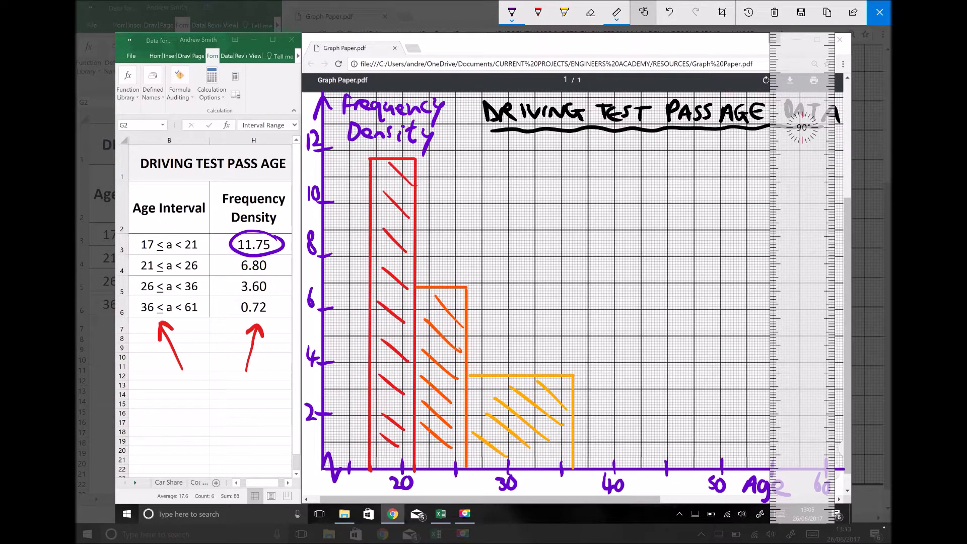
{"action": "left_click_drag", "start_coordinate": [836, 455], "coordinate": [837, 466]}
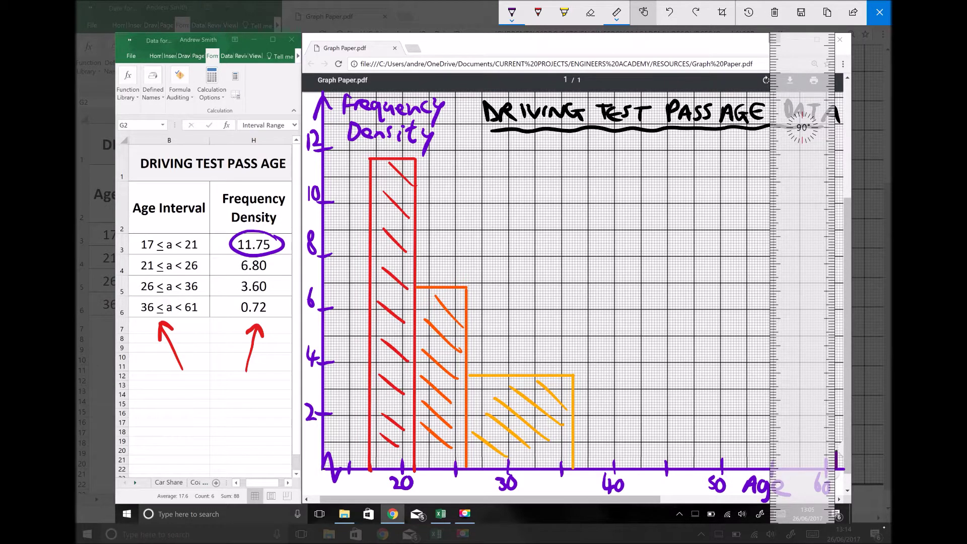